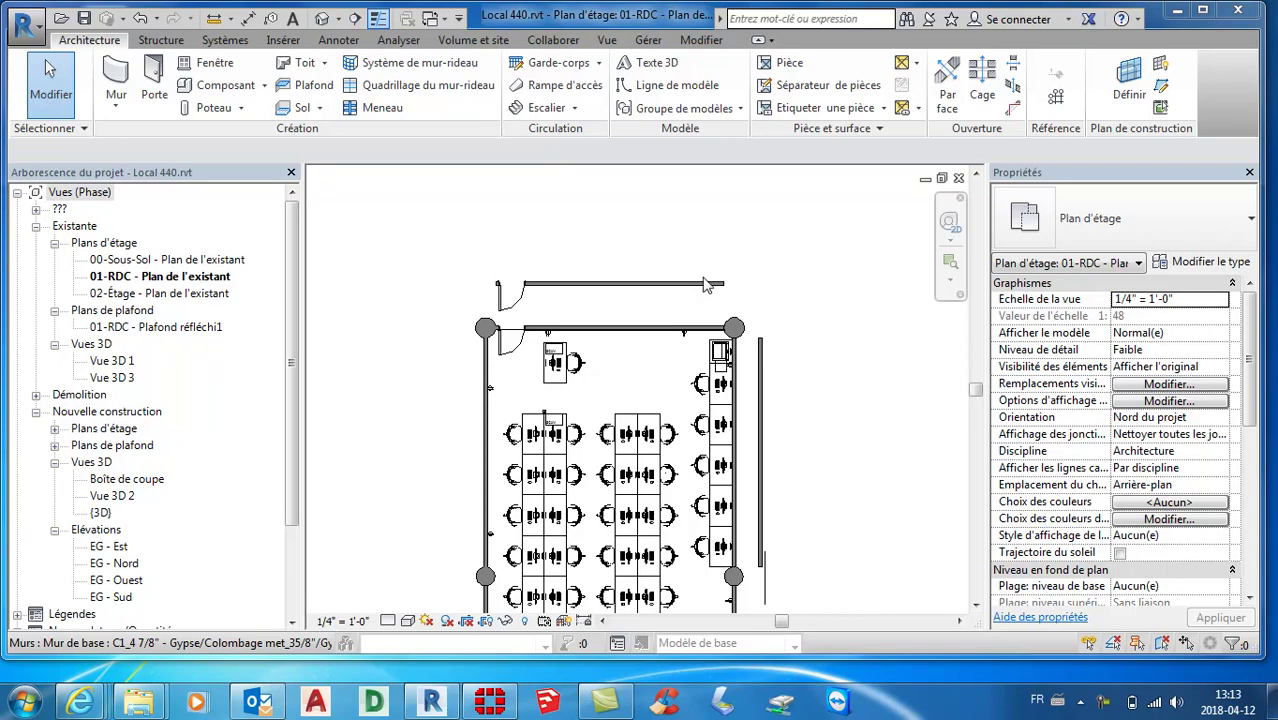
# - Delete the stray wall segment above the top wall, then select the SCAN desk and chair
pyautogui.click(694, 284)
pyautogui.press('Delete')
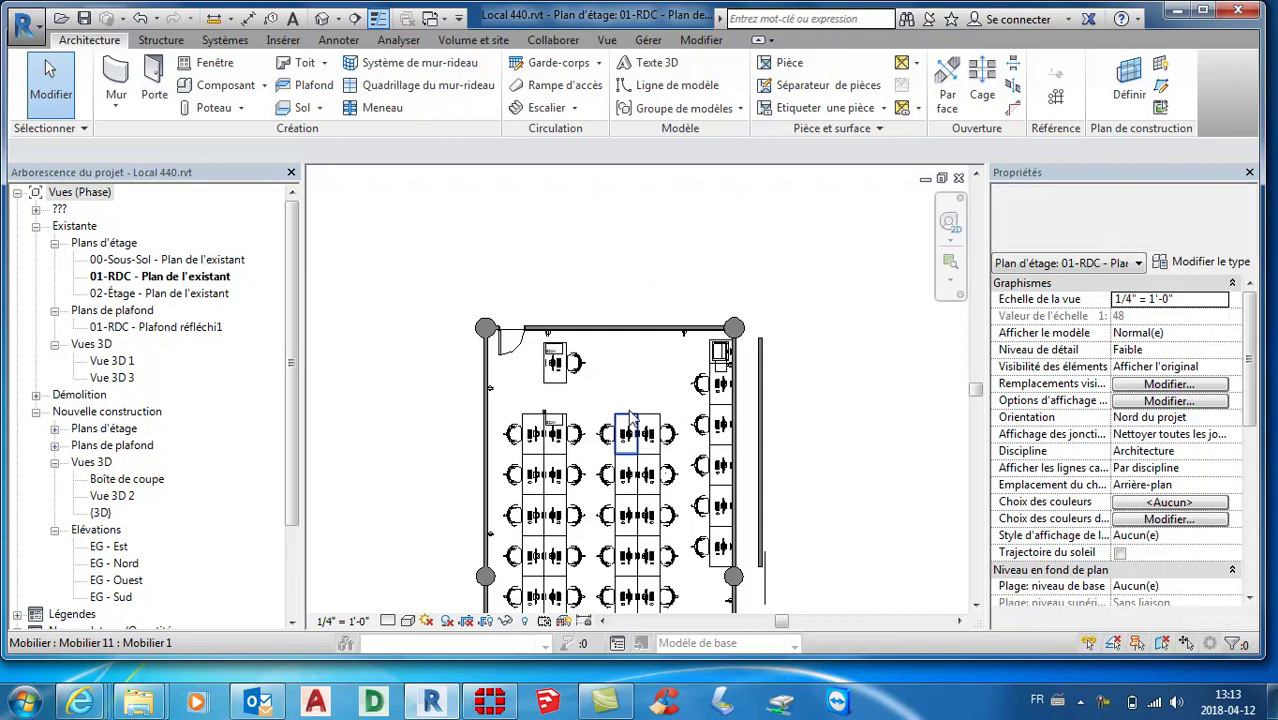
pyautogui.scroll(2, 601, 378)
pyautogui.scroll(1, 601, 378)
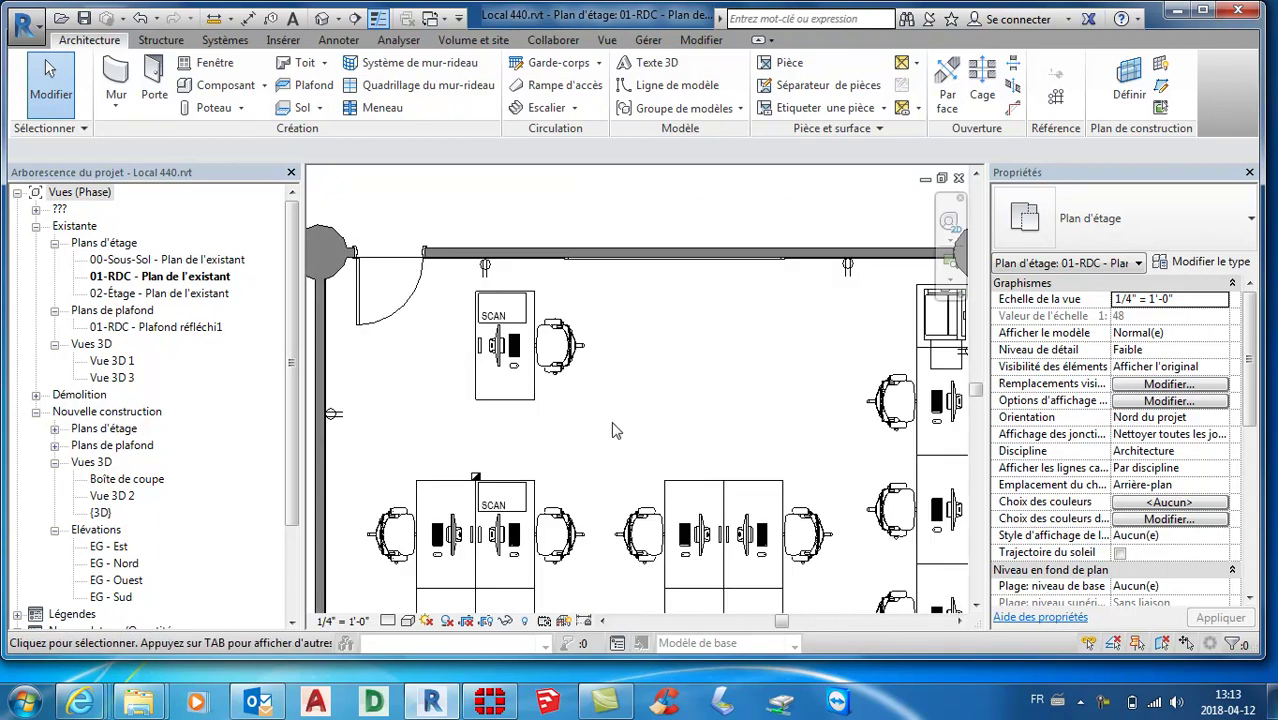
pyautogui.click(560, 347)
pyautogui.moveTo(456, 290); pyautogui.dragTo(455, 285)
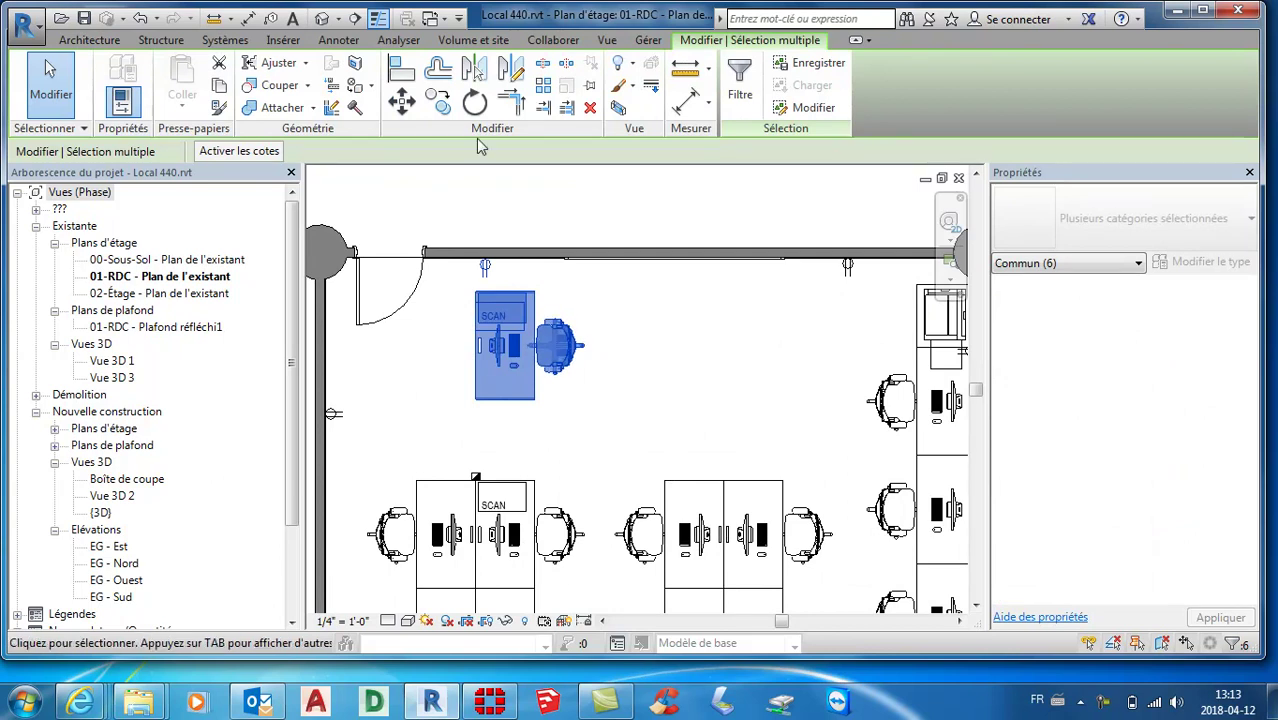
# - Move the selected SCAN desk and chair to the right along the top wall, then deselect
pyautogui.click(401, 100)
pyautogui.click(546, 352)
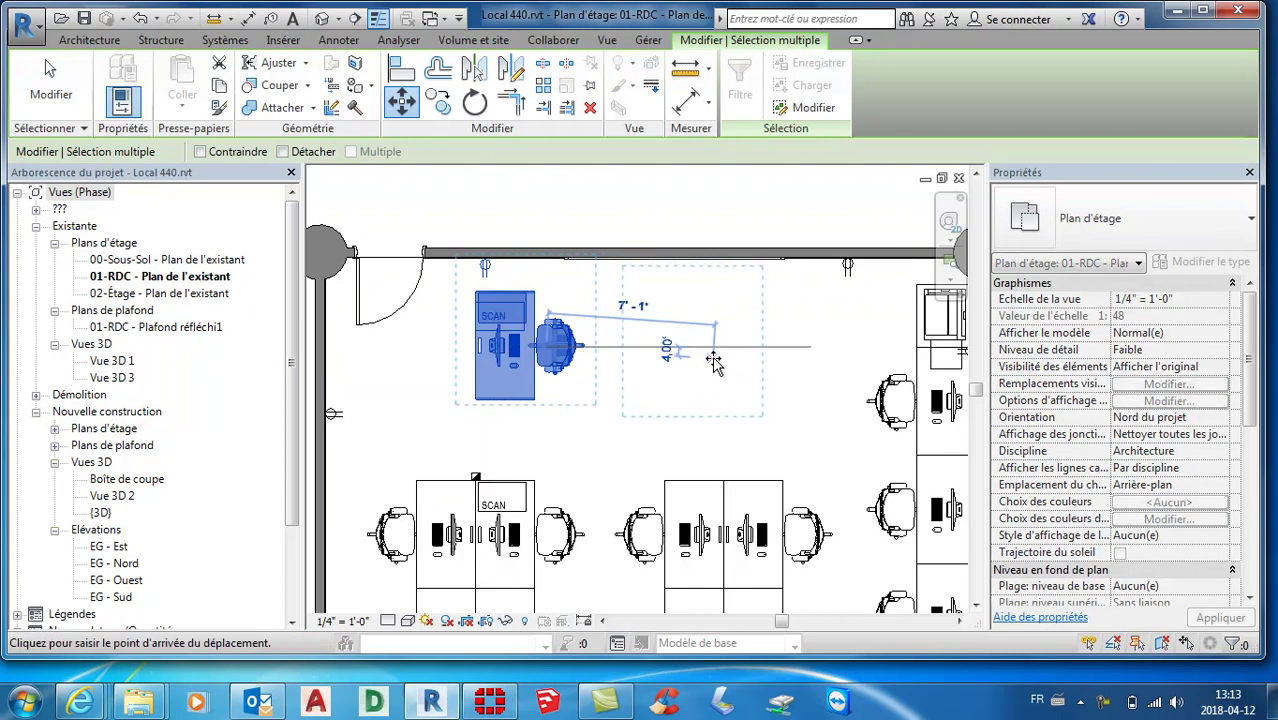
pyautogui.click(708, 352)
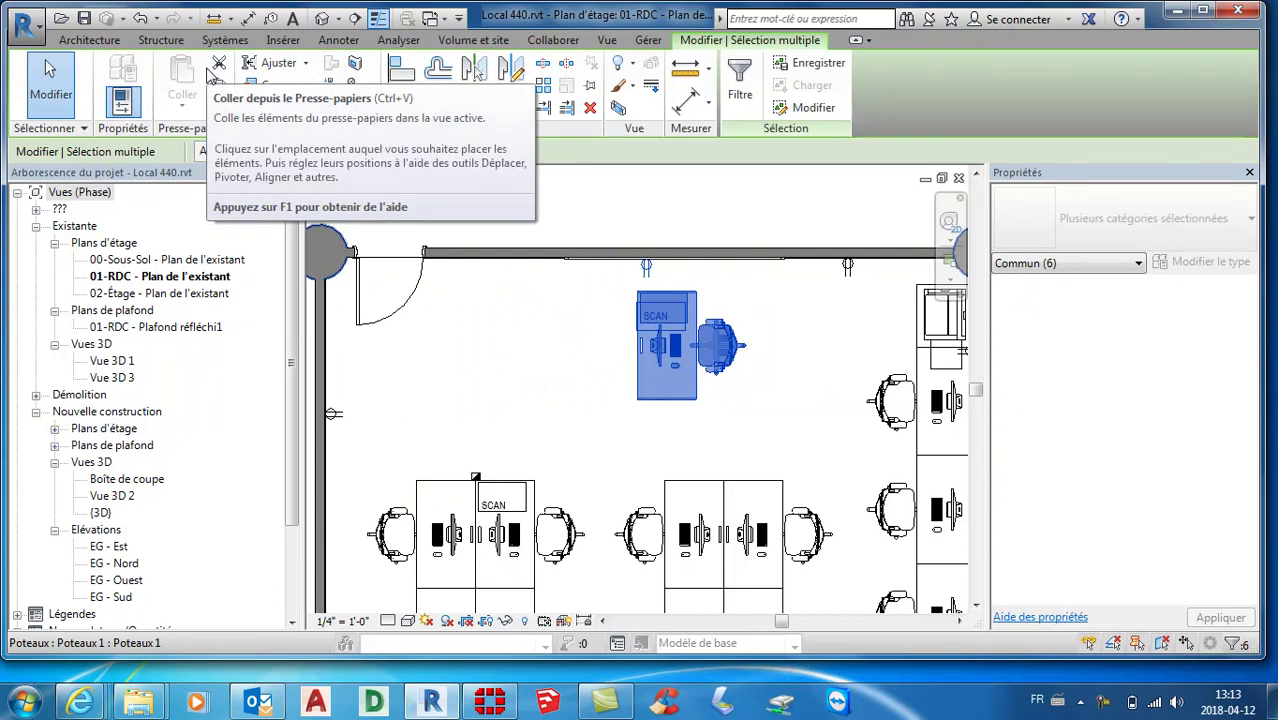
pyautogui.click(376, 345)
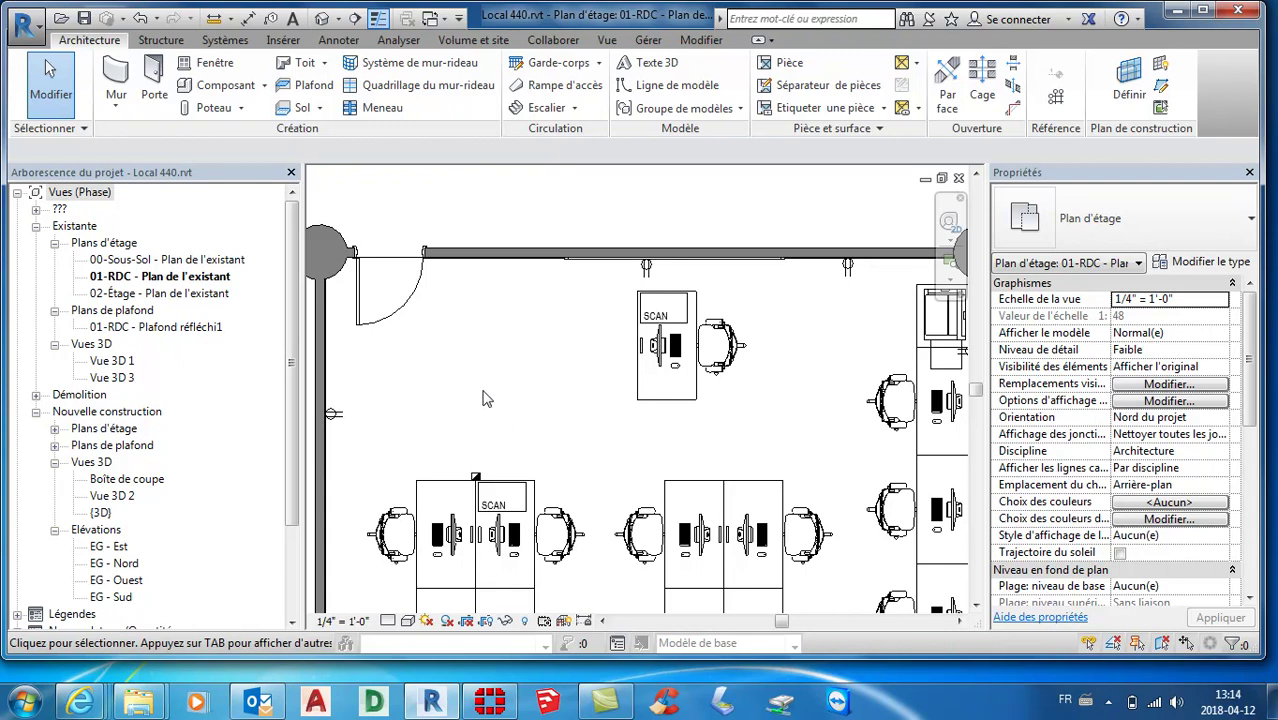
# - Select the SCAN desk and chair again and move them to the left
pyautogui.moveTo(785, 430); pyautogui.dragTo(606, 287)
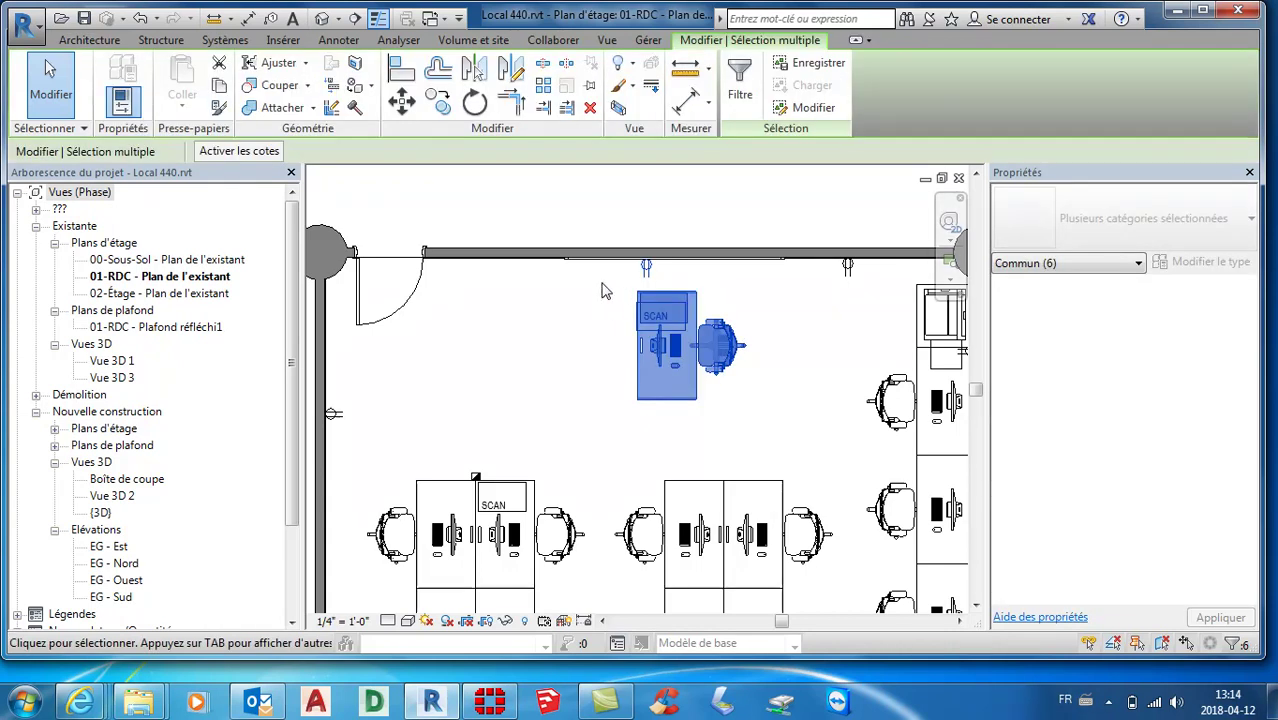
pyautogui.click(401, 100)
pyautogui.click(670, 330)
pyautogui.click(485, 330)
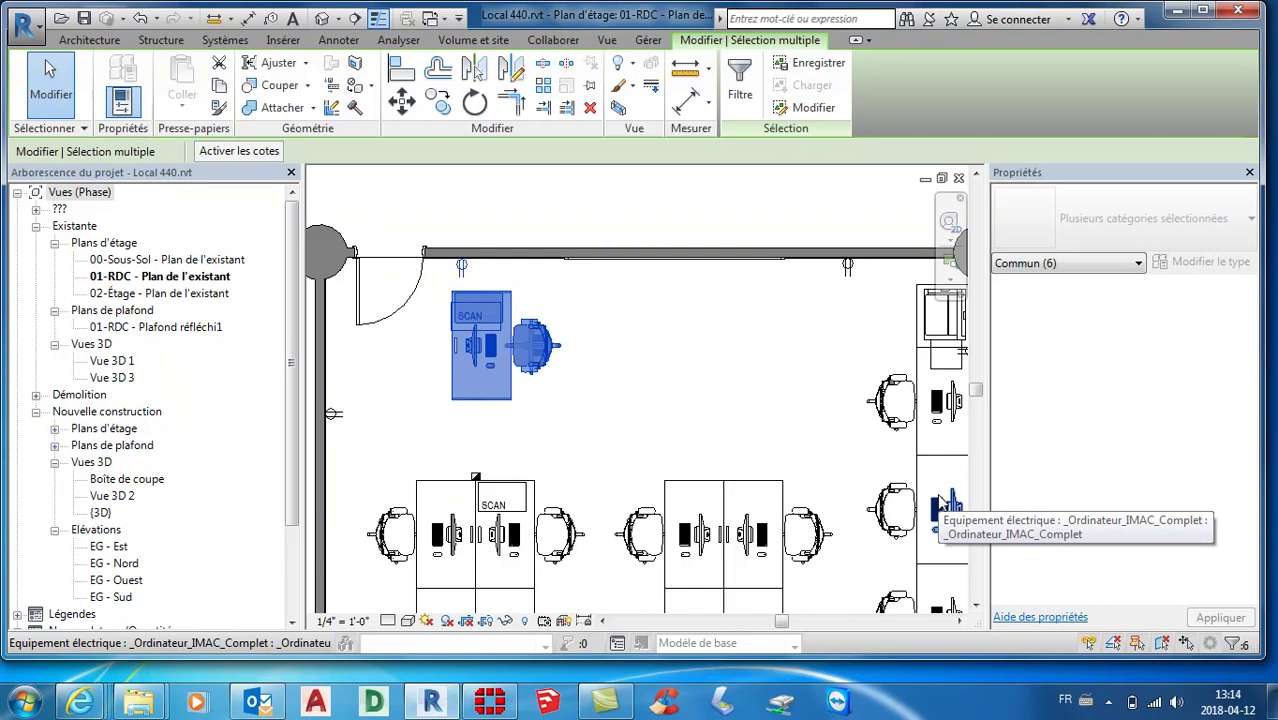
# - Use MV to shift the desk and chair back right by 4'-10", then clear the selection
pyautogui.press('m')
pyautogui.press('v')
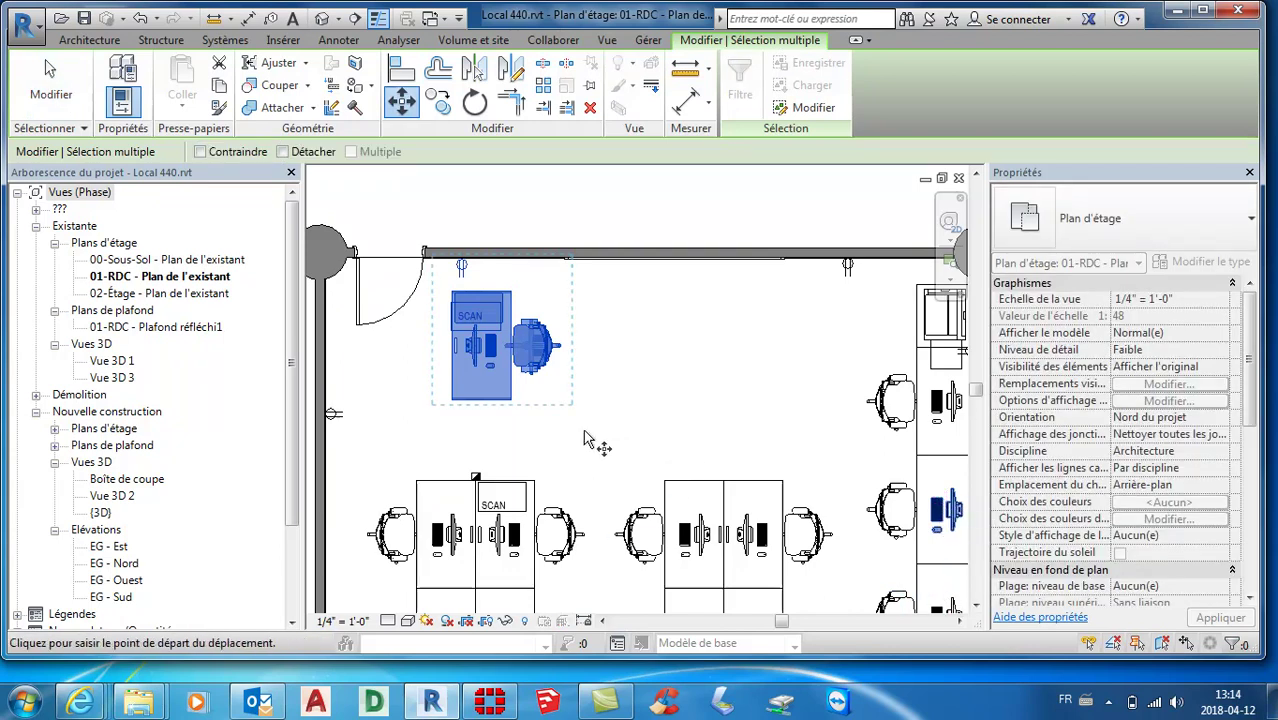
pyautogui.click(515, 433)
pyautogui.click(629, 432)
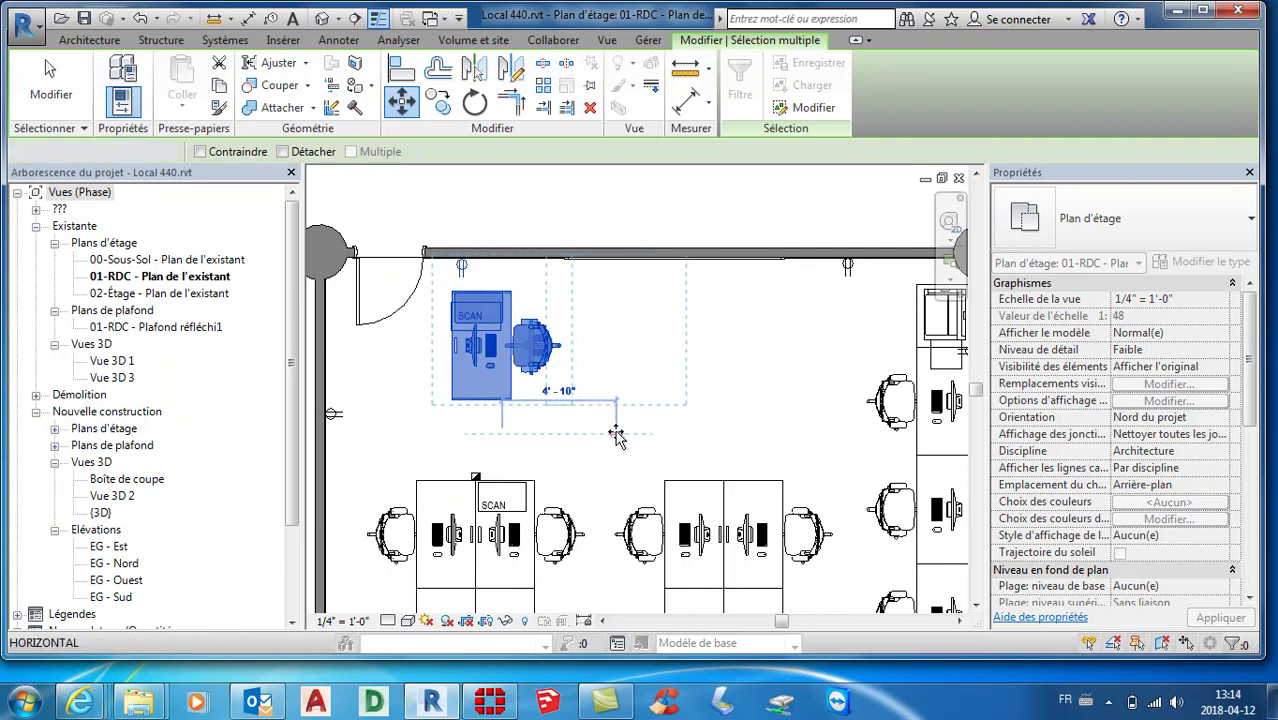
pyautogui.press('Escape')
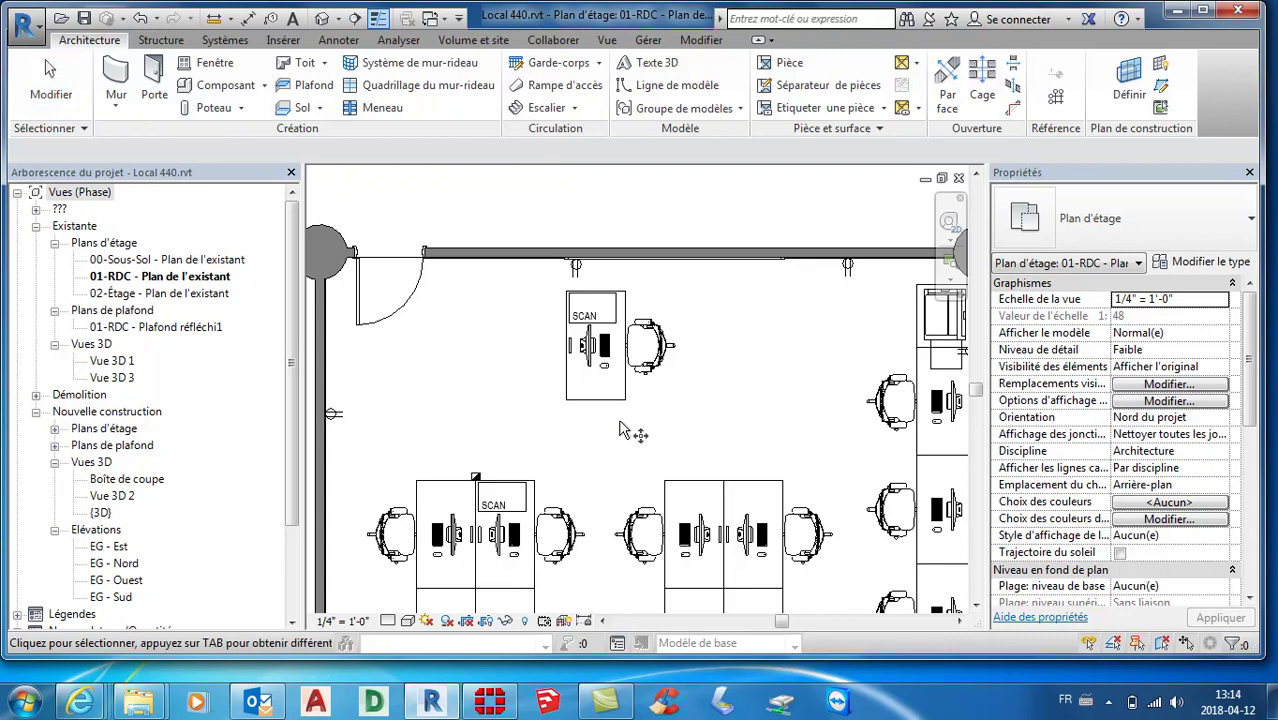
# - Drag the SCAN desk and chair left beside the entrance door and zoom in on the door
pyautogui.moveTo(537, 305); pyautogui.dragTo(478, 320)
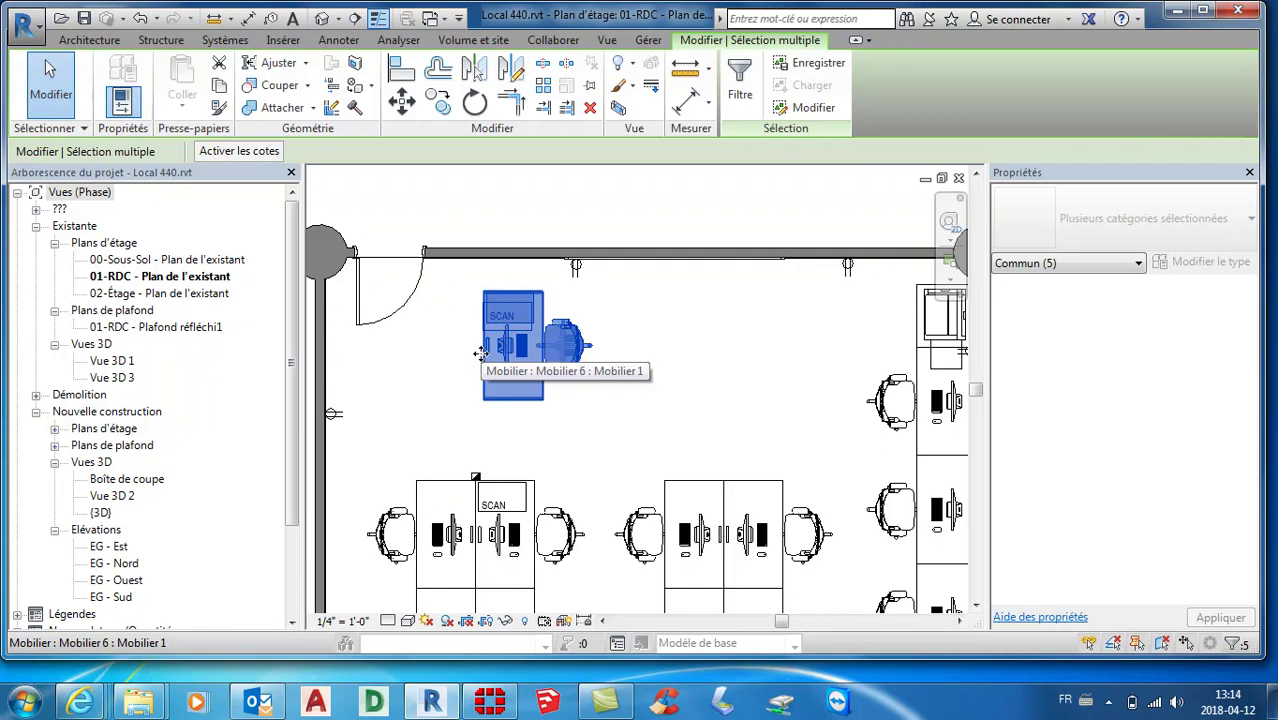
pyautogui.click(468, 356)
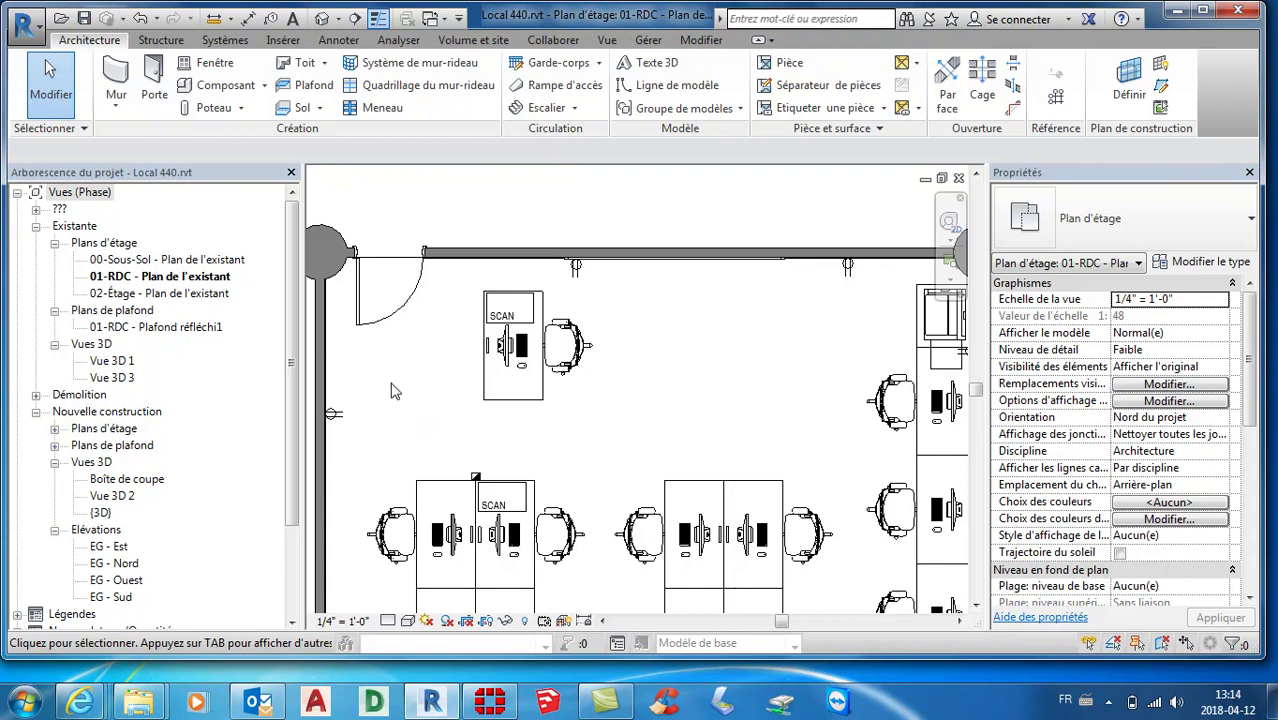
pyautogui.scroll(1, 430, 310)
pyautogui.moveTo(456, 337); pyautogui.dragTo(590, 442, button='middle')
pyautogui.scroll(1, 588, 440)
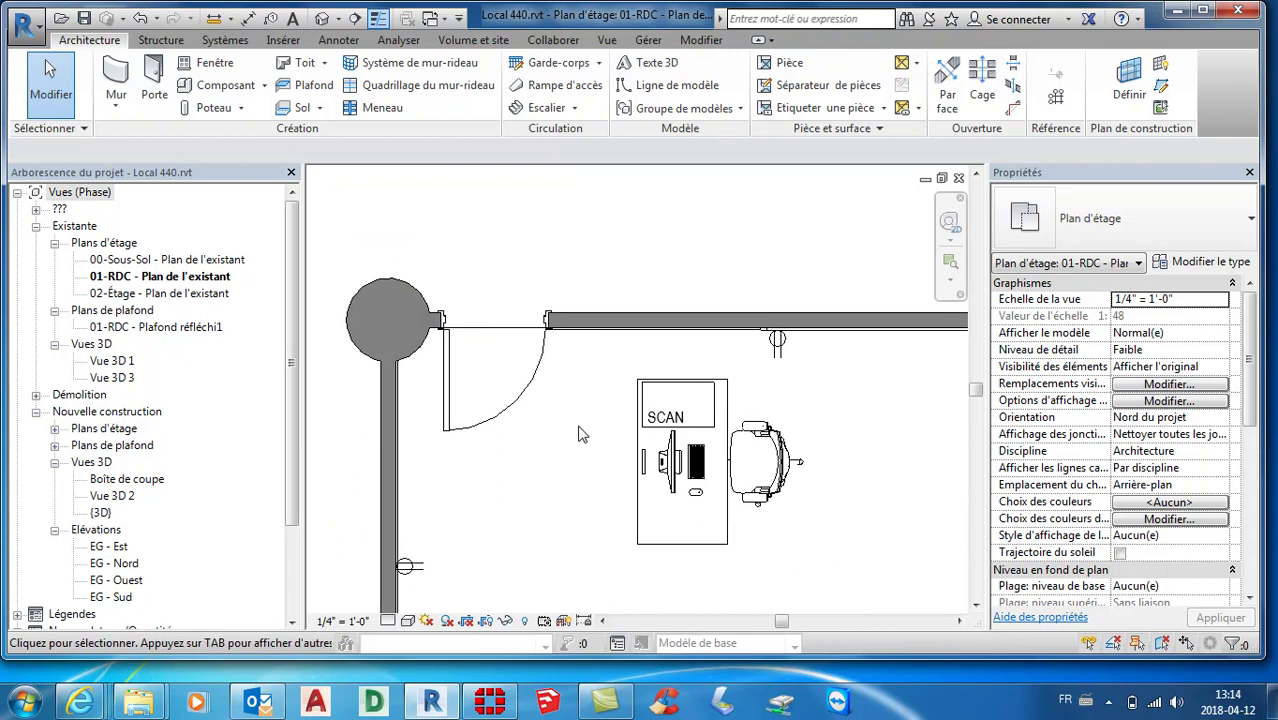
pyautogui.click(507, 410)
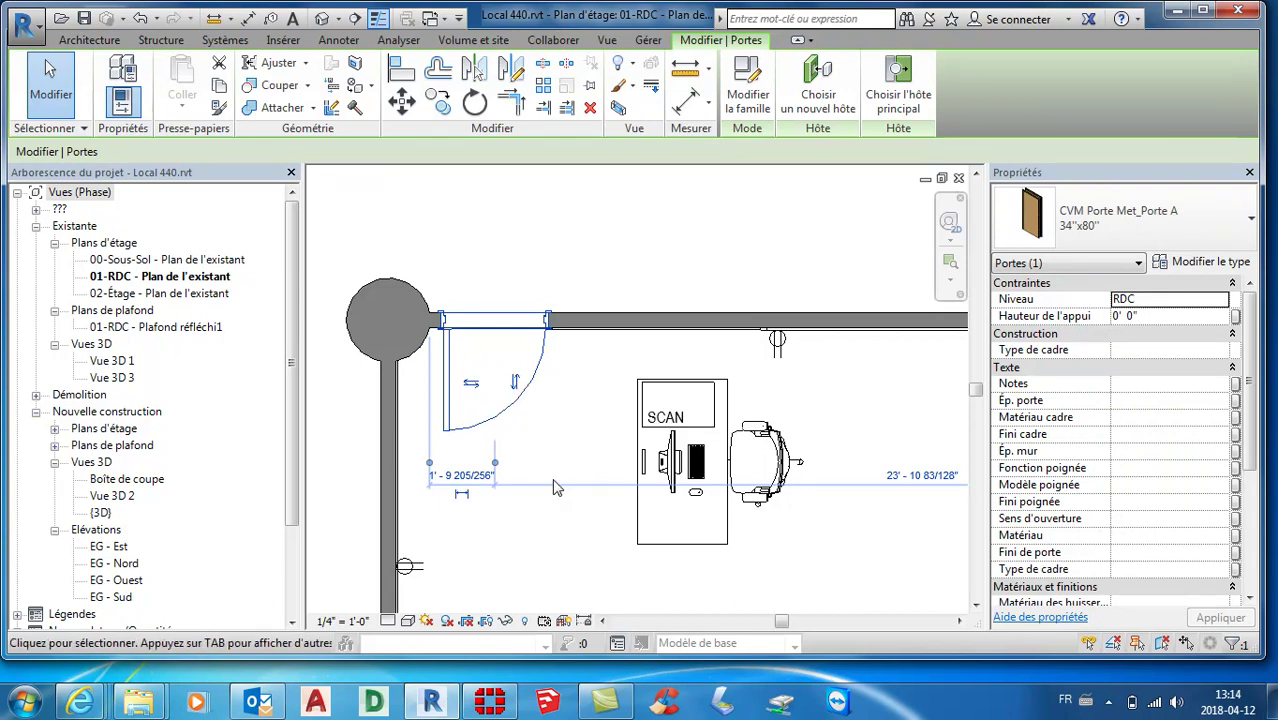
pyautogui.press('space')
pyautogui.press('space')
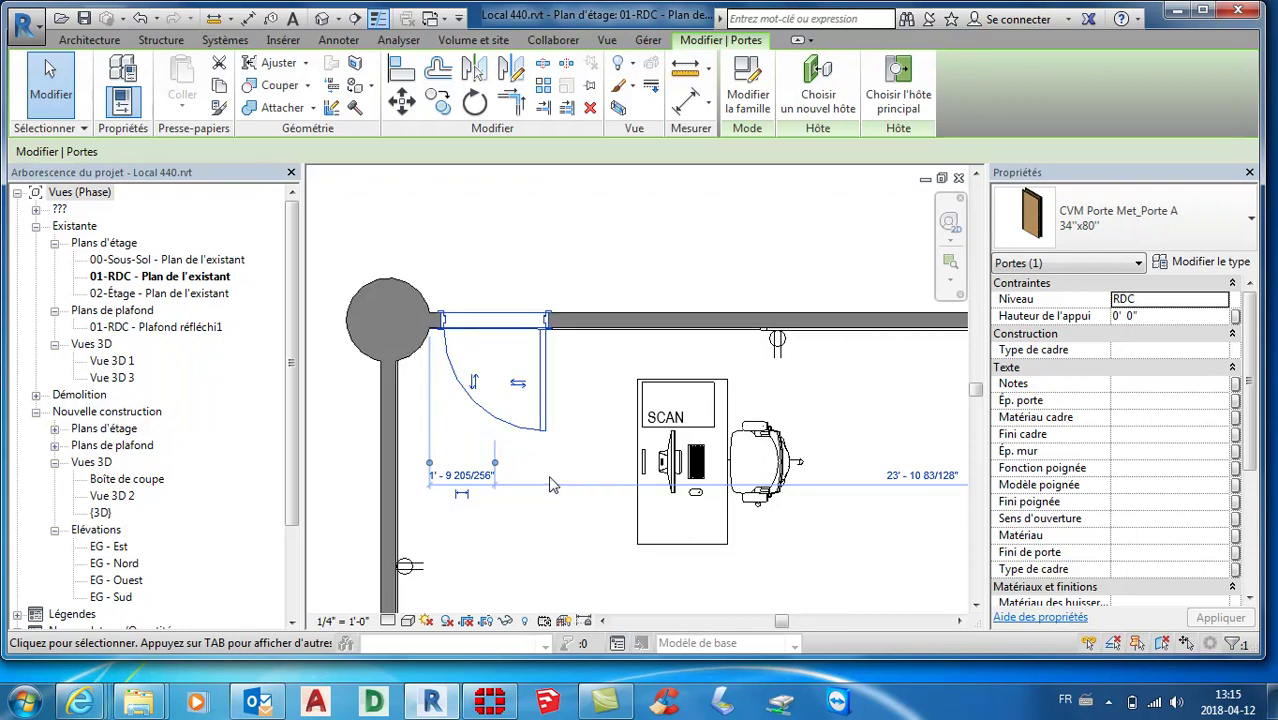
pyautogui.press('space')
pyautogui.press('space')
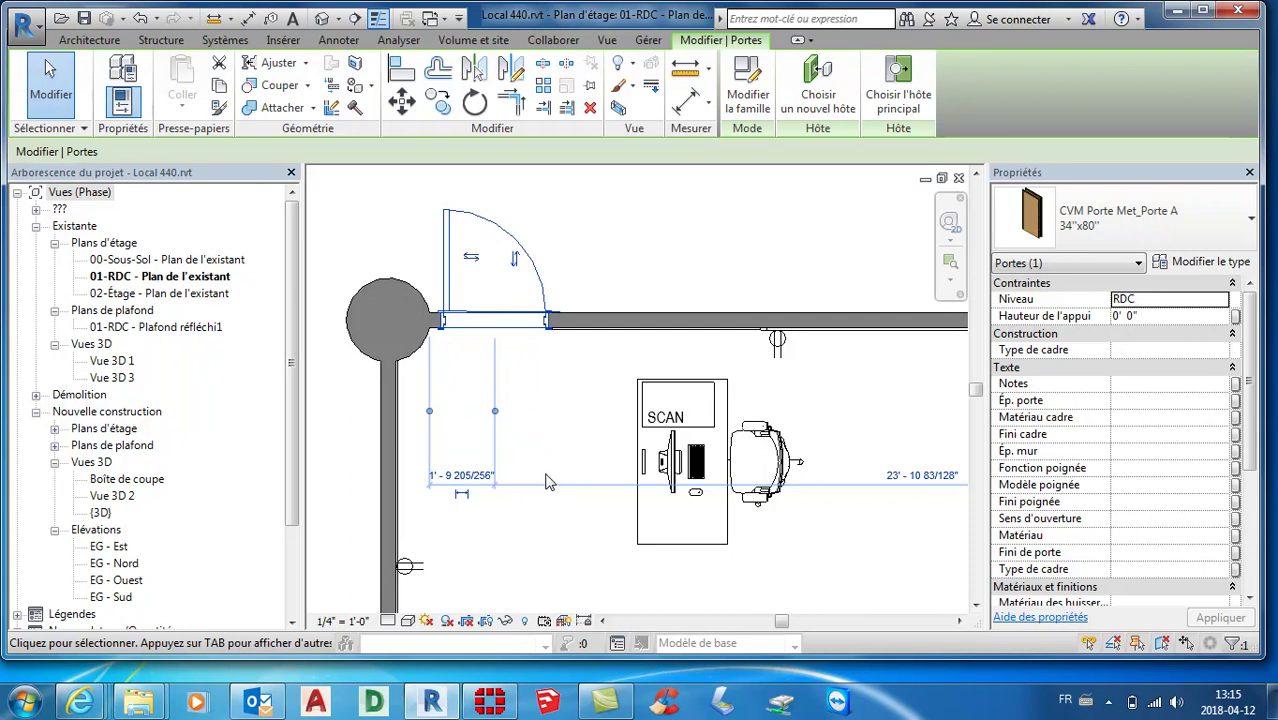
pyautogui.press('space')
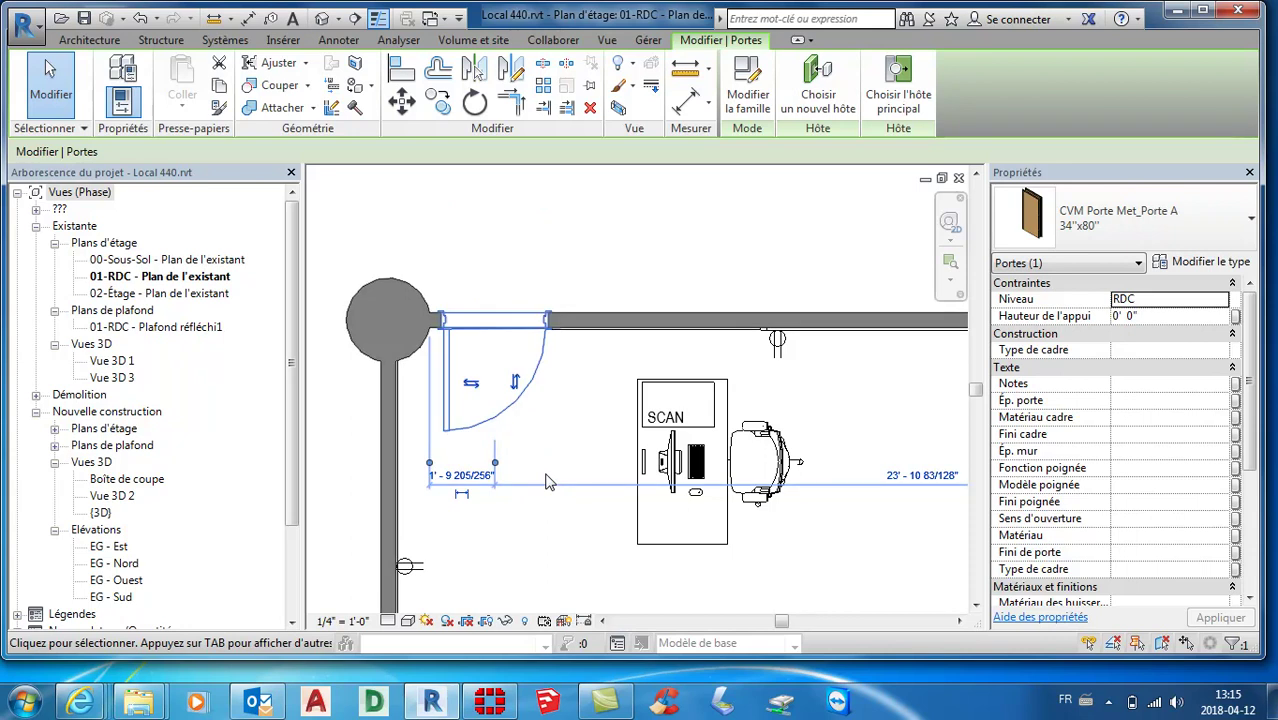
# - Flip the chair beside the SCAN desk to face the opposite way, then reframe the desk and door
pyautogui.click(780, 440)
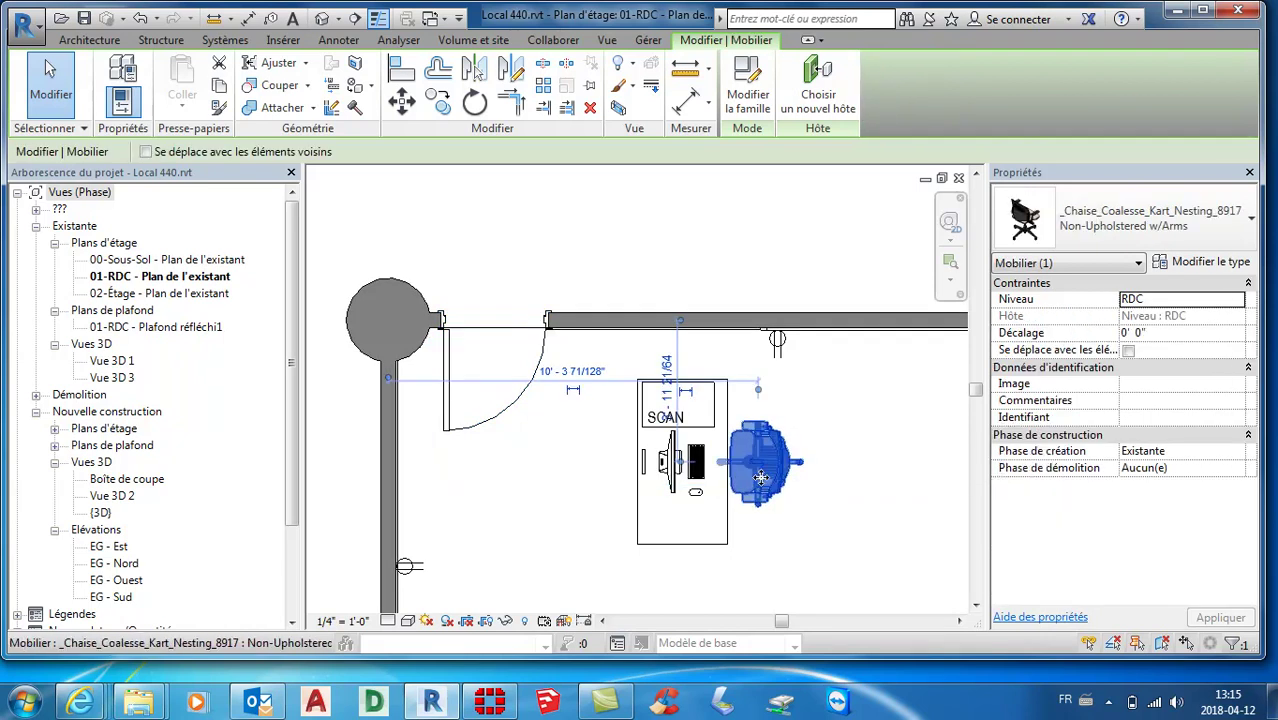
pyautogui.scroll(1, 809, 490)
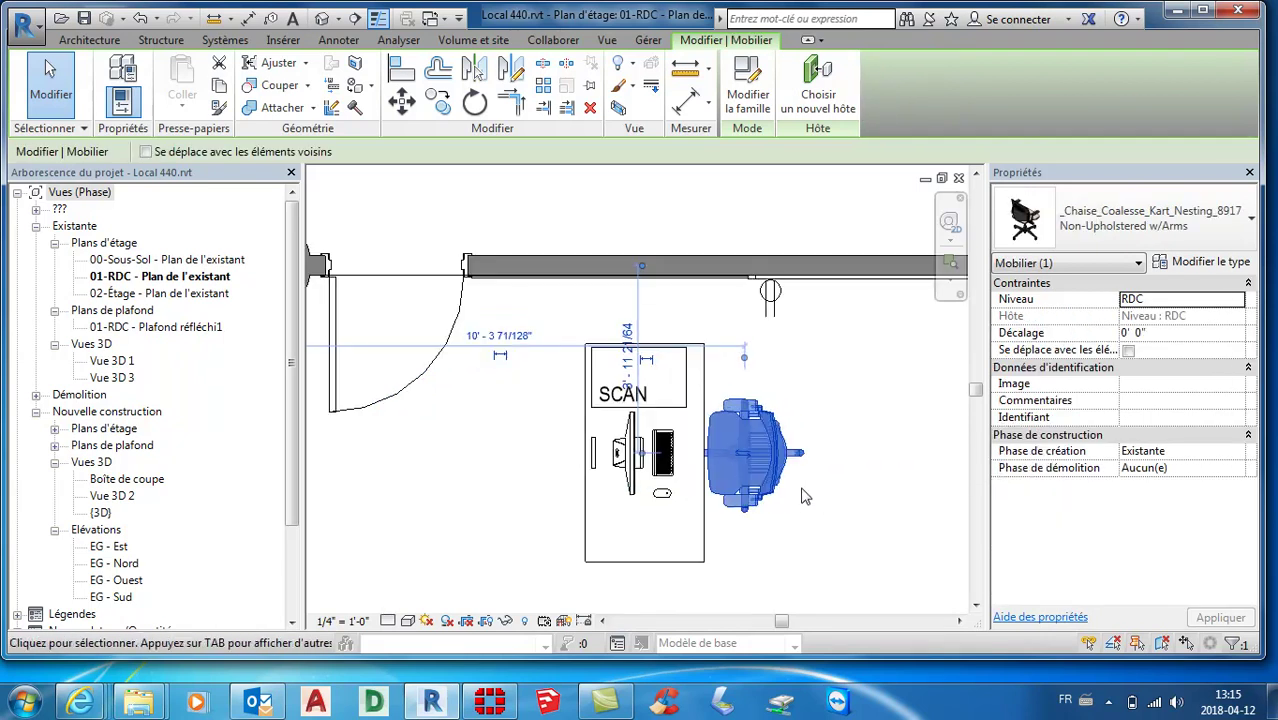
pyautogui.scroll(1, 809, 490)
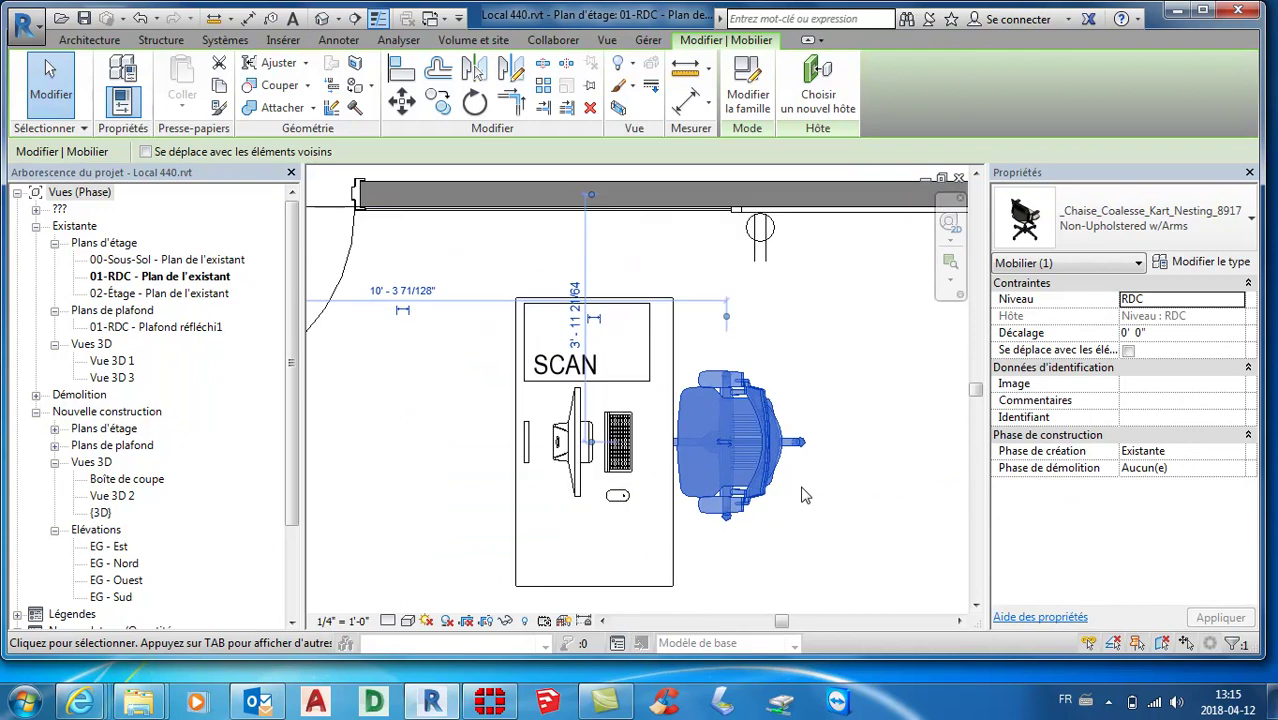
pyautogui.click(736, 458)
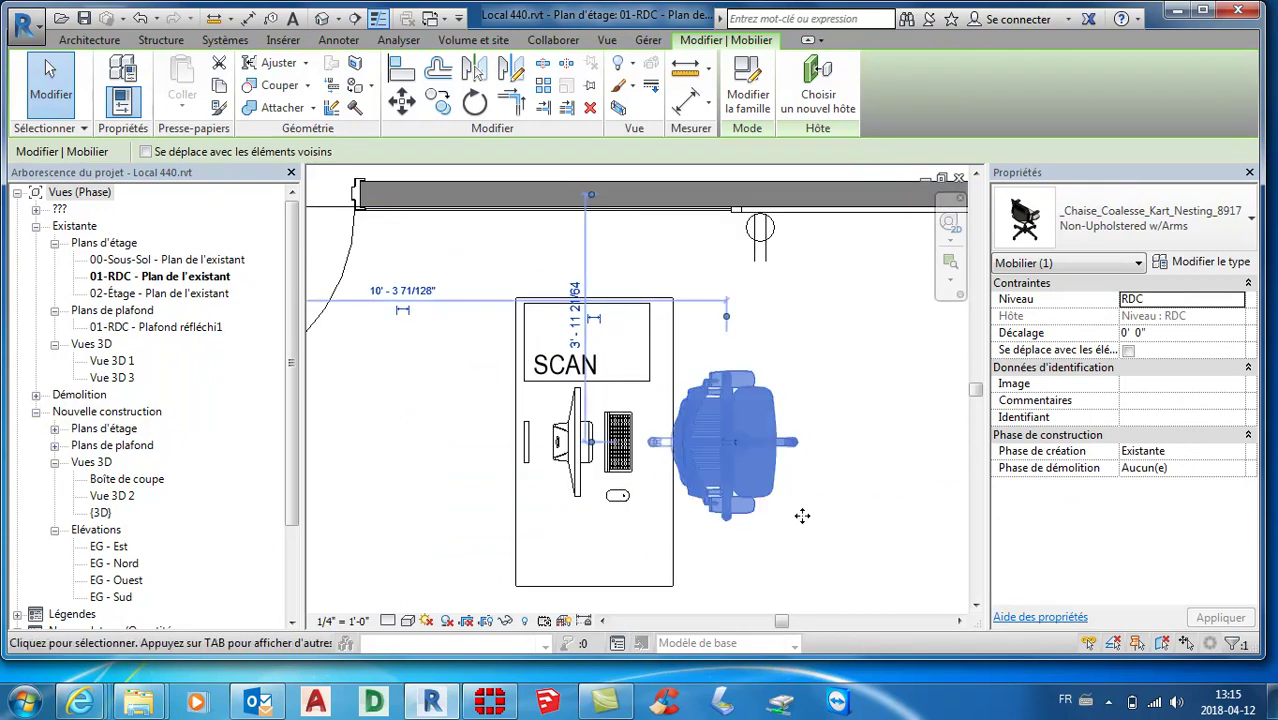
pyautogui.click(848, 528)
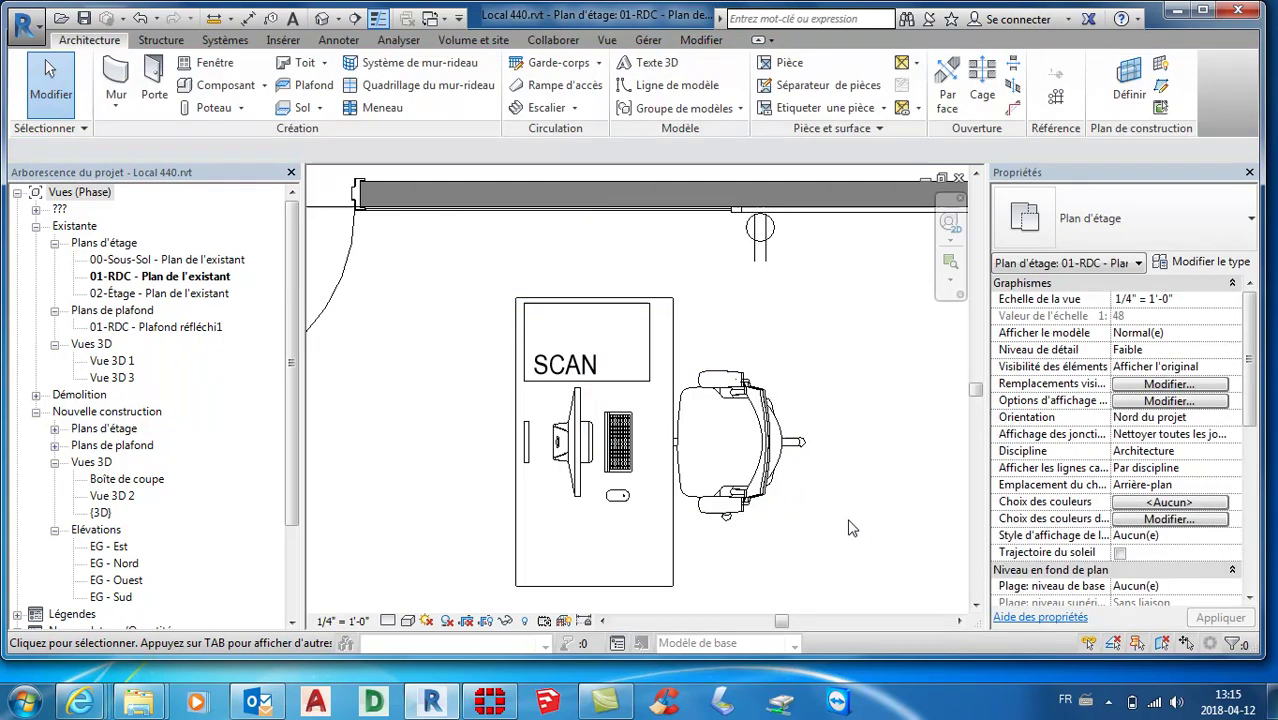
pyautogui.scroll(-1, 785, 495)
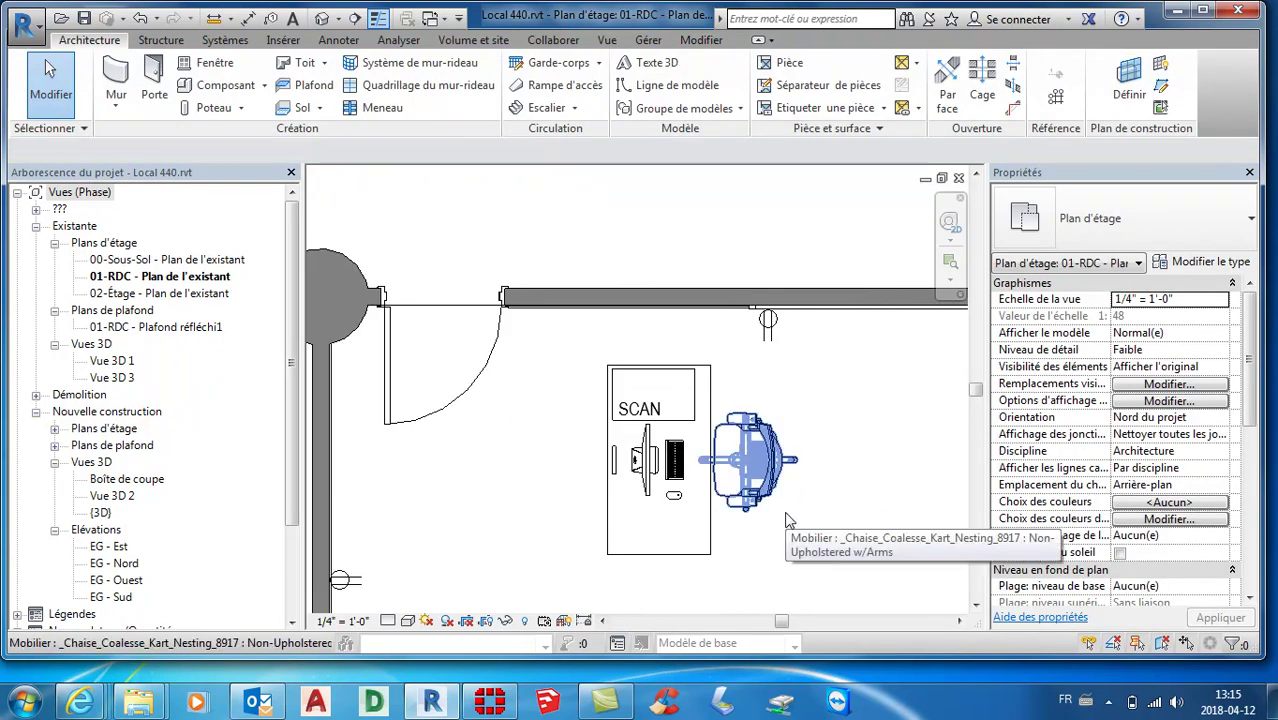
pyautogui.scroll(-1, 780, 515)
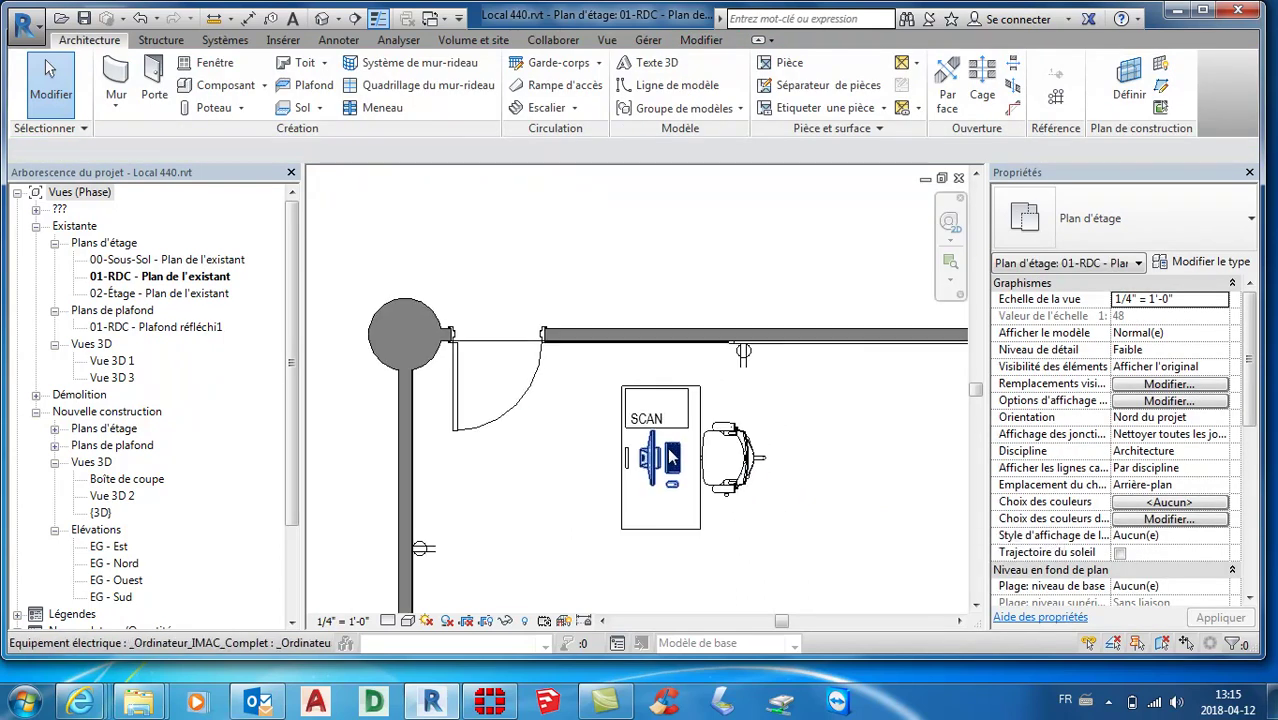
pyautogui.moveTo(580, 498)
pyautogui.mouseDown(button='middle')
pyautogui.moveTo(602, 513)
pyautogui.moveTo(572, 536)
pyautogui.mouseUp(button='middle')
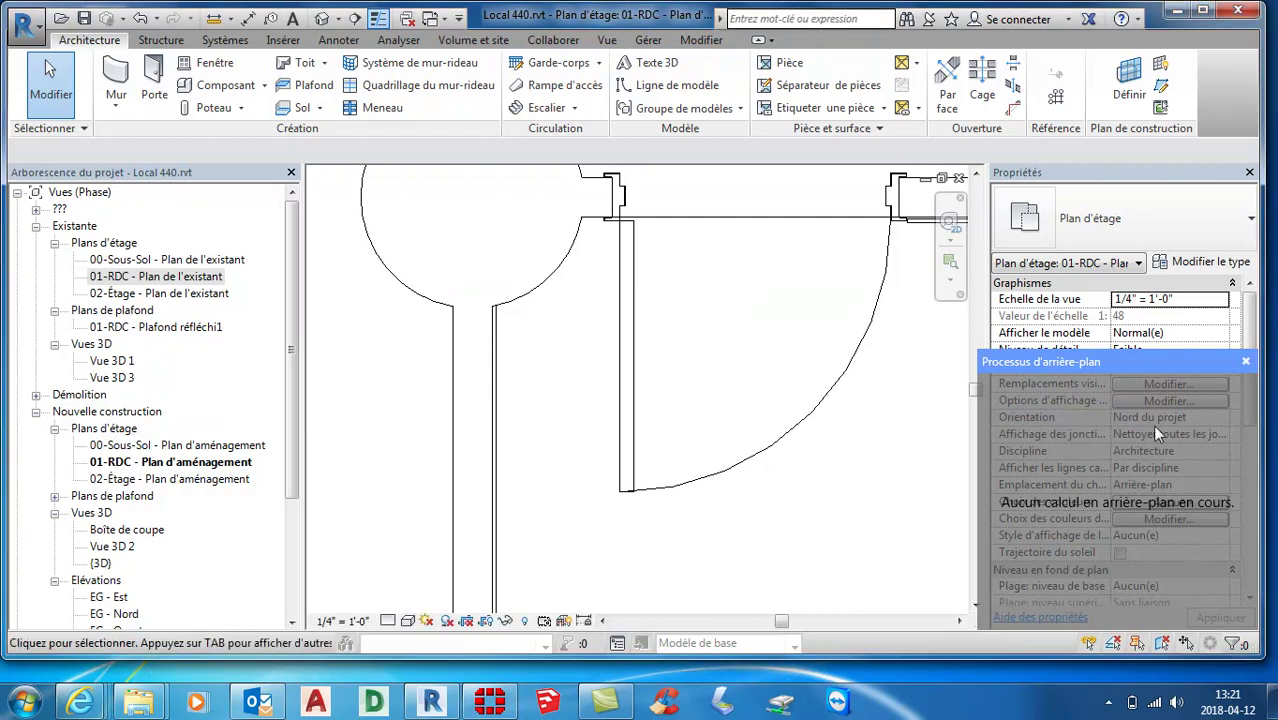
# - Close the Processus d'arrière-plan notice and Tab-cycle highlighting through the wall chain and floor outline
pyautogui.click(1245, 361)
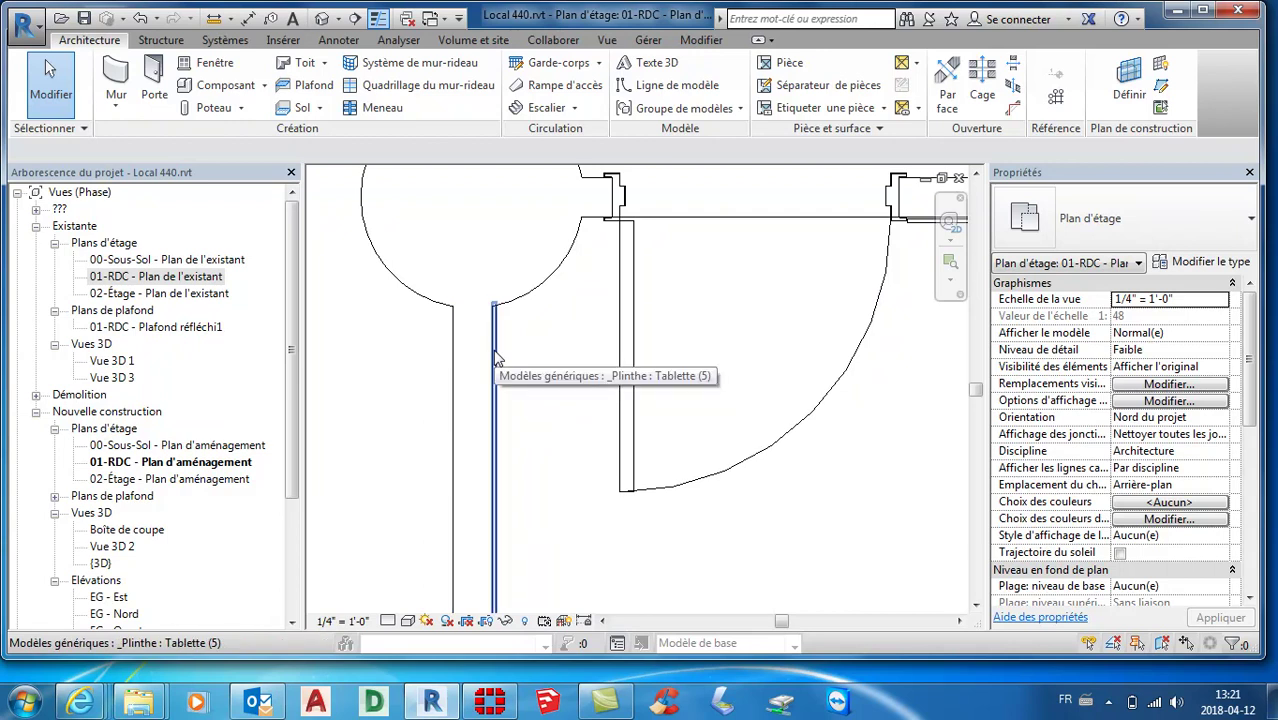
pyautogui.press('Tab')
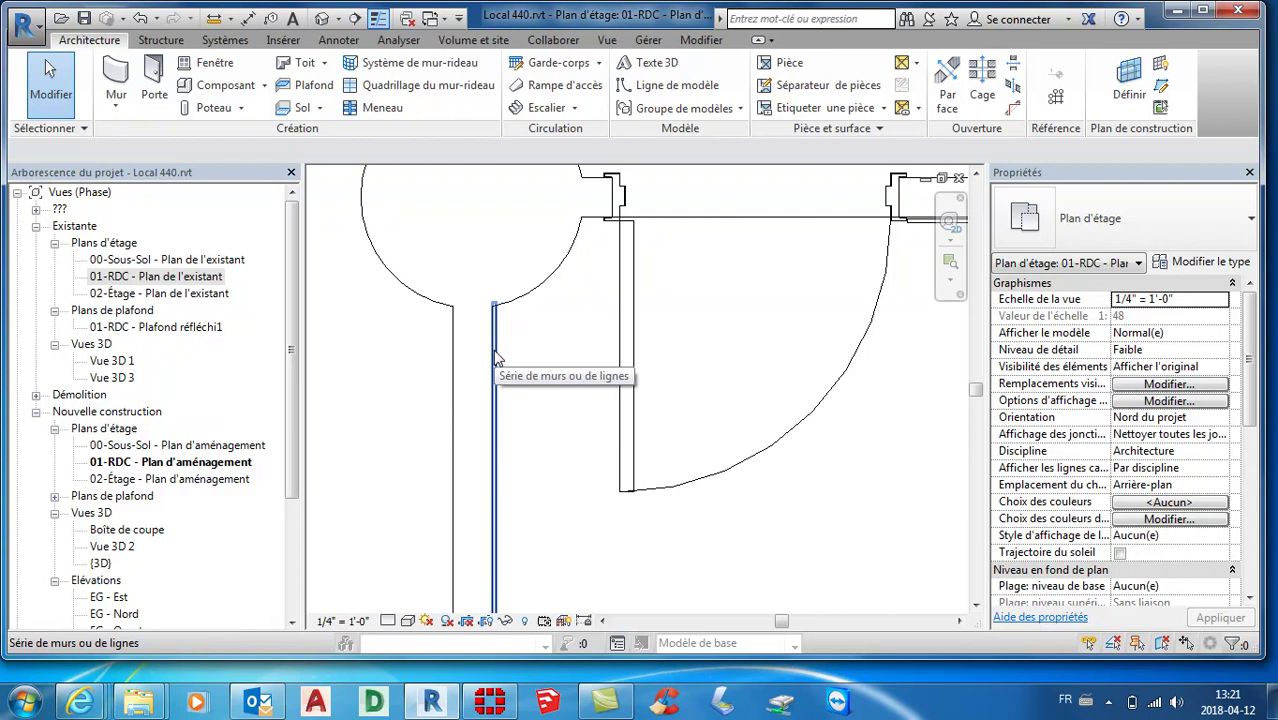
pyautogui.press('Tab')
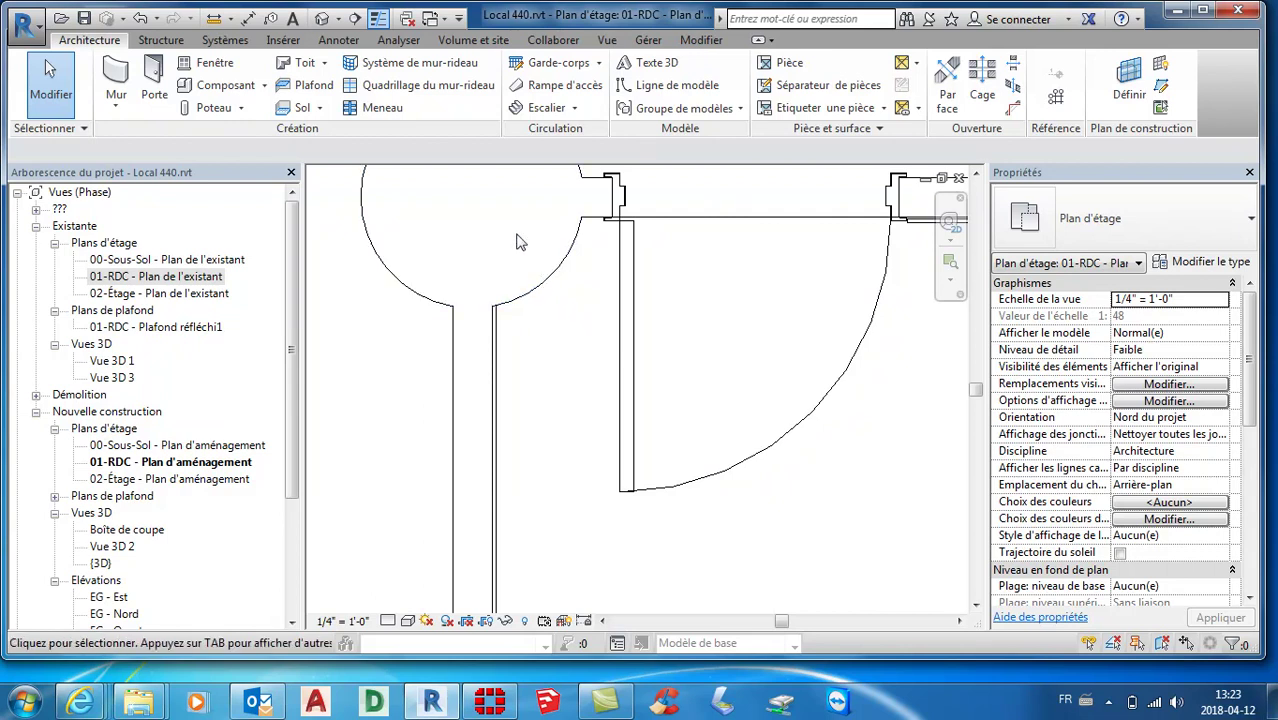
# - Toggle Thin Lines off and back on so the 01-RDC plan displays thin lines
pyautogui.click(378, 22)
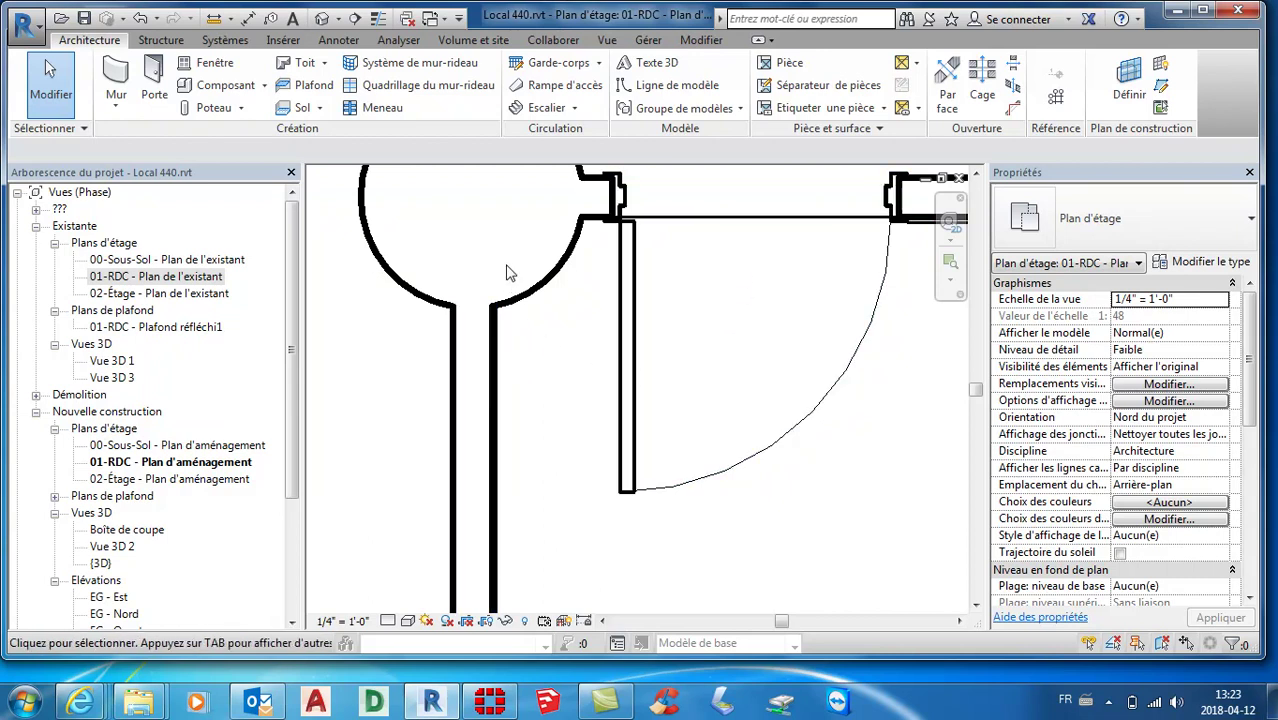
pyautogui.click(384, 22)
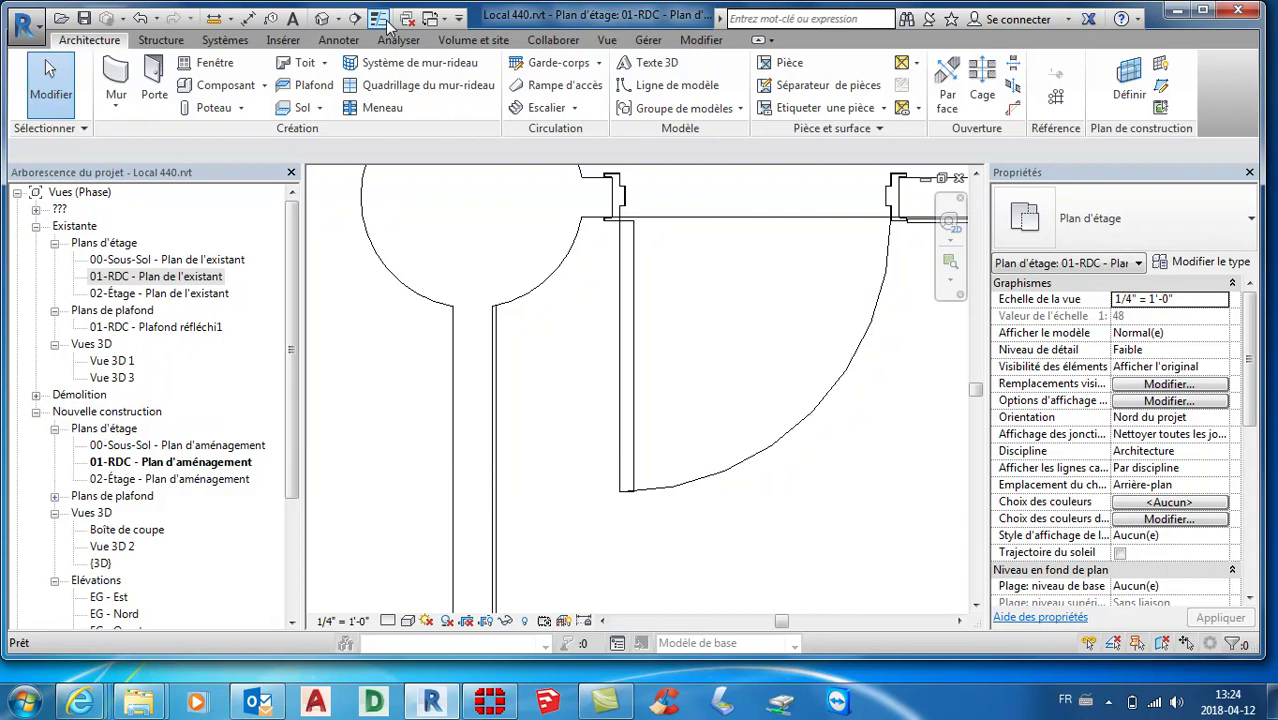
# - Inspect the customisation menus of the Thin Lines and Text Quick Access Toolbar buttons
pyautogui.rightClick(357, 22)
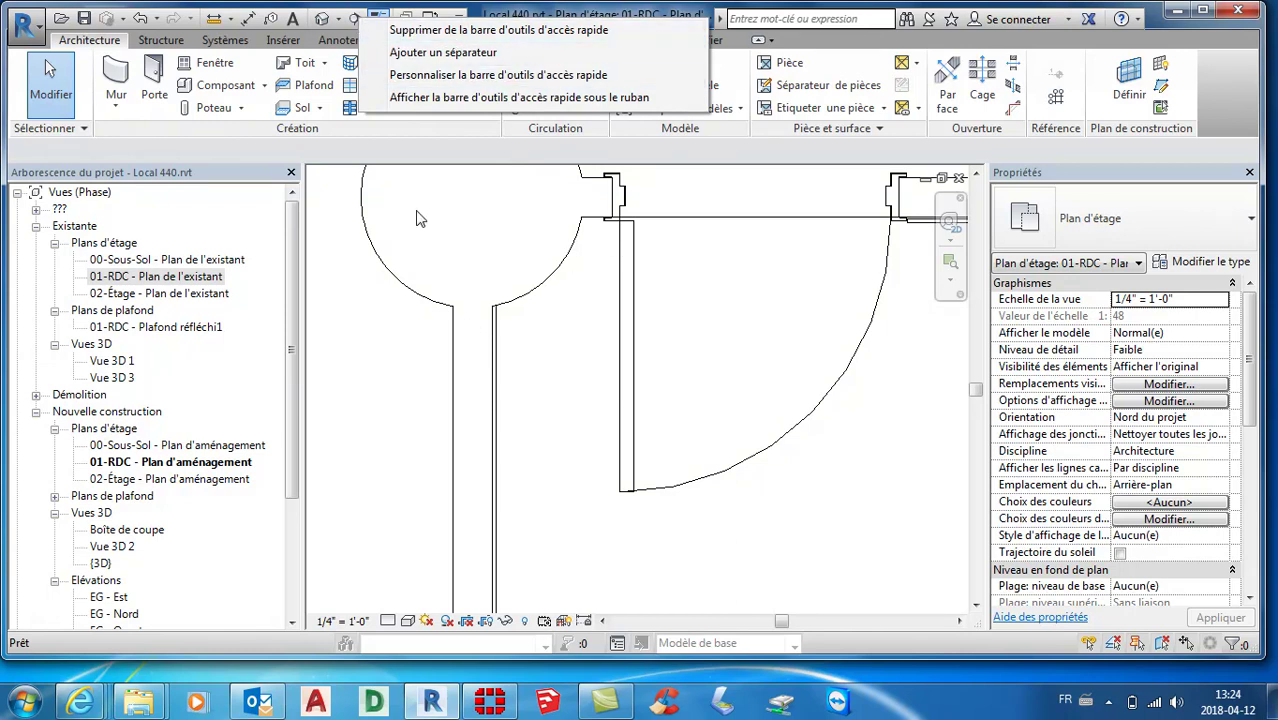
pyautogui.click(396, 330)
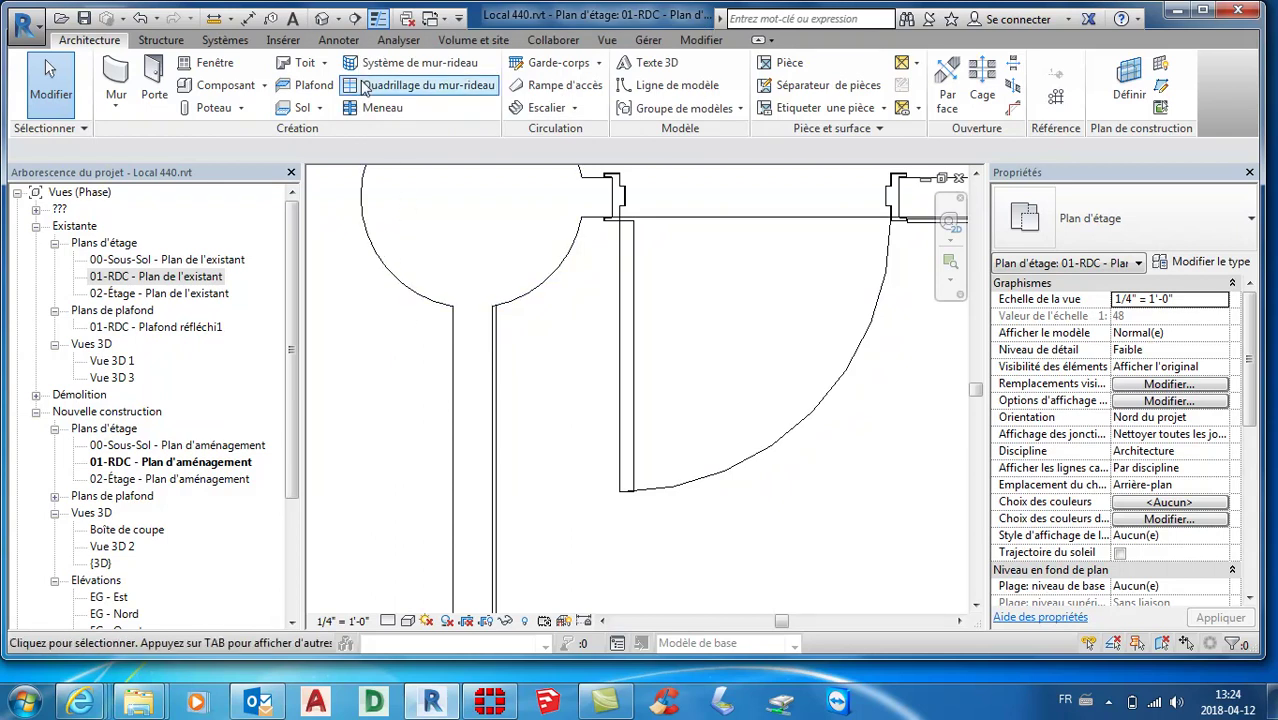
pyautogui.rightClick(293, 22)
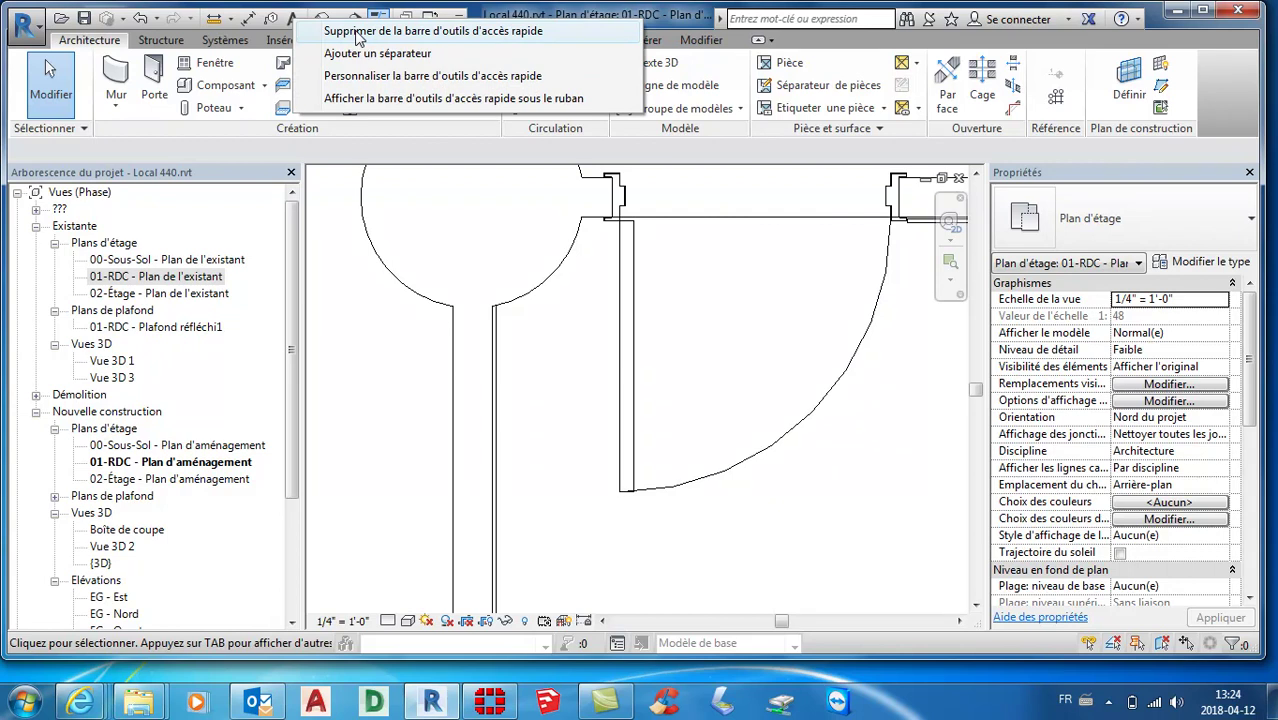
pyautogui.click(335, 230)
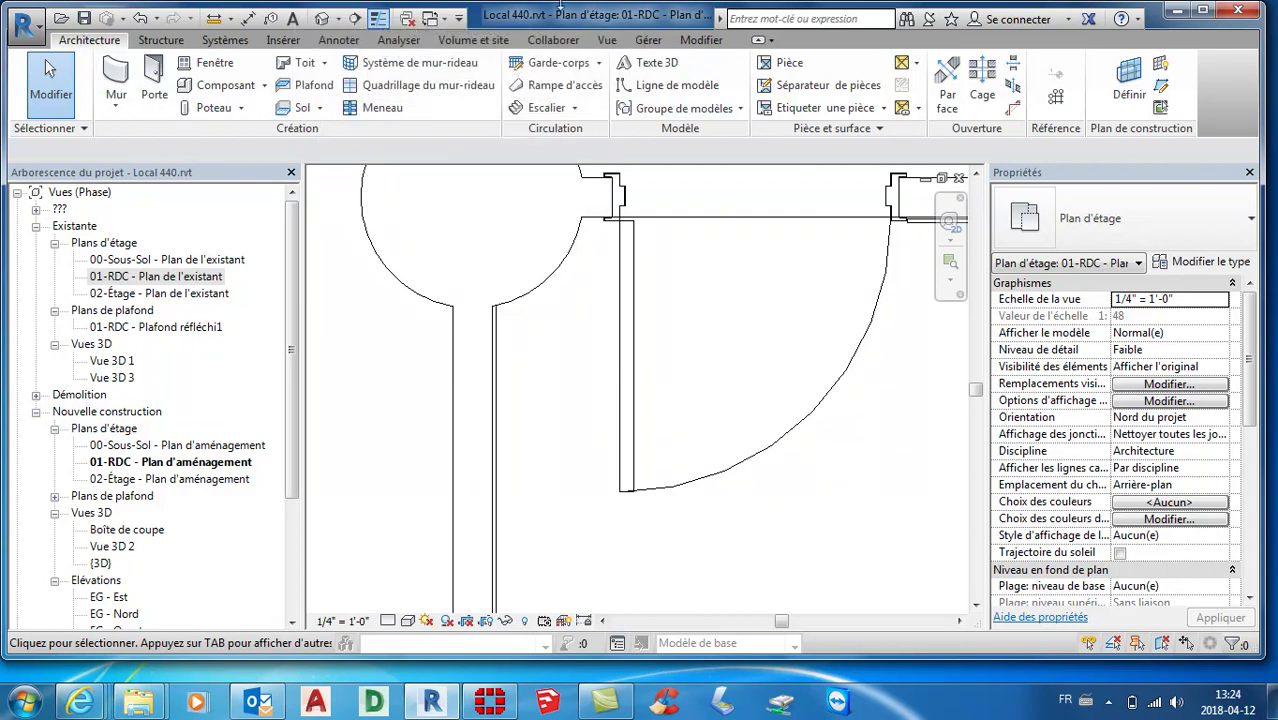
# - Switch to the Modifier tab and check the Move tool's add-to-toolbar option
pyautogui.click(708, 42)
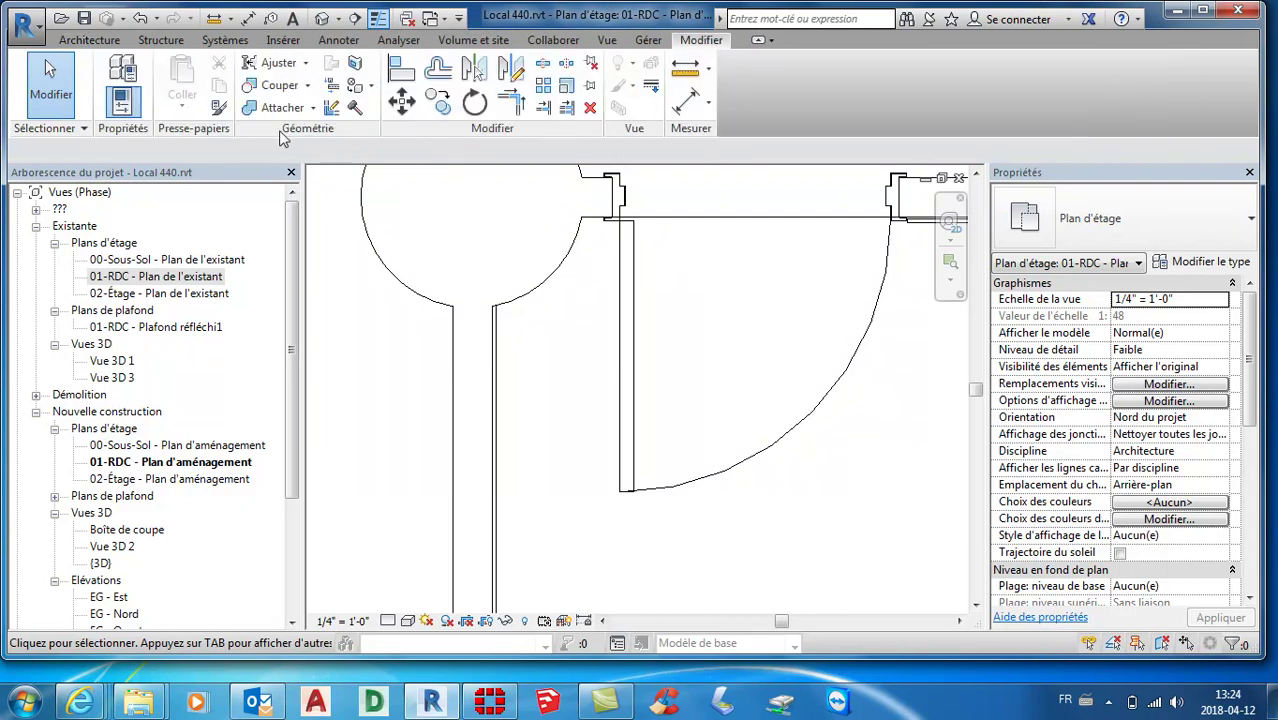
pyautogui.click(403, 101)
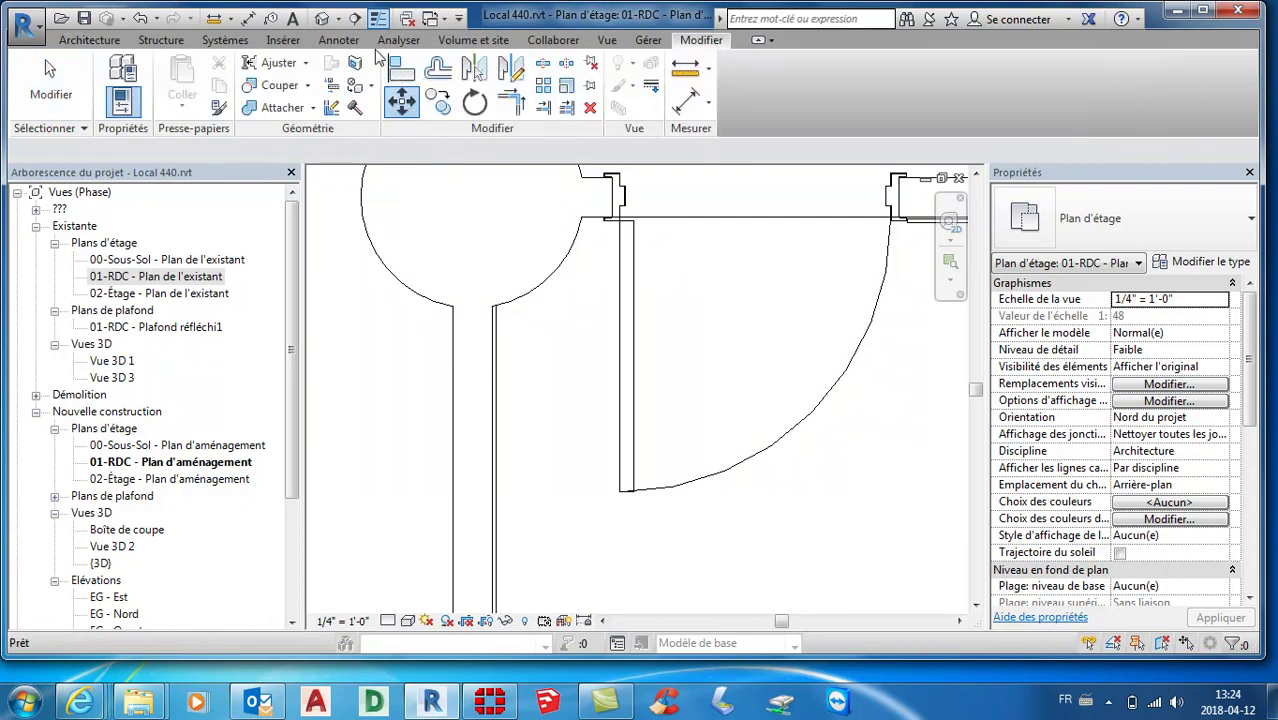
pyautogui.rightClick(395, 108)
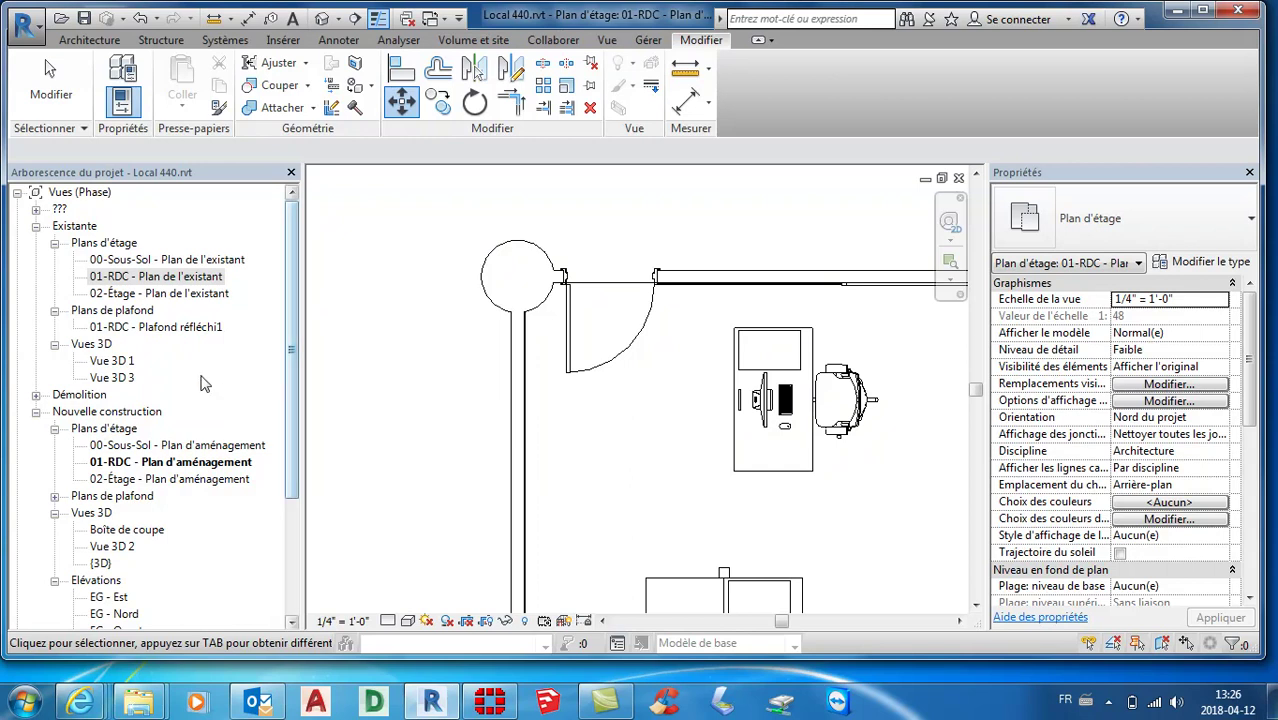
# - Open Vue 3D 3 and arrange the open views as cascaded windows
pyautogui.doubleClick(116, 378)
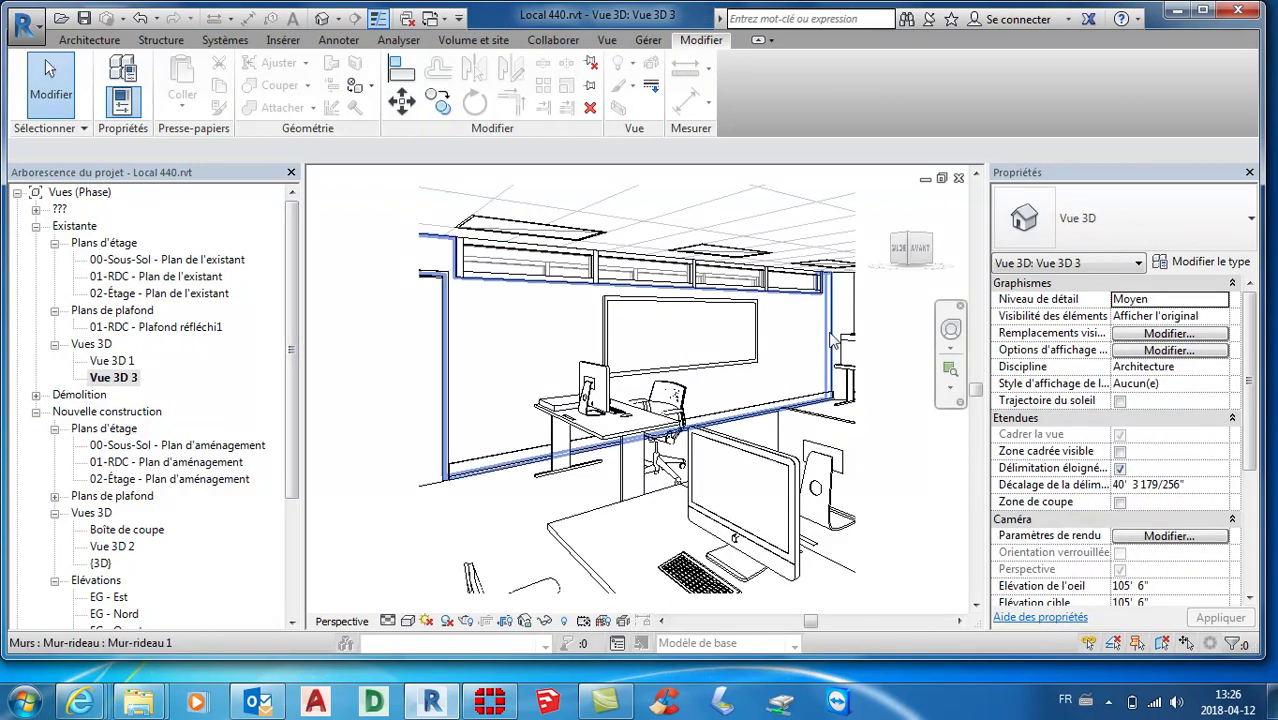
pyautogui.click(940, 179)
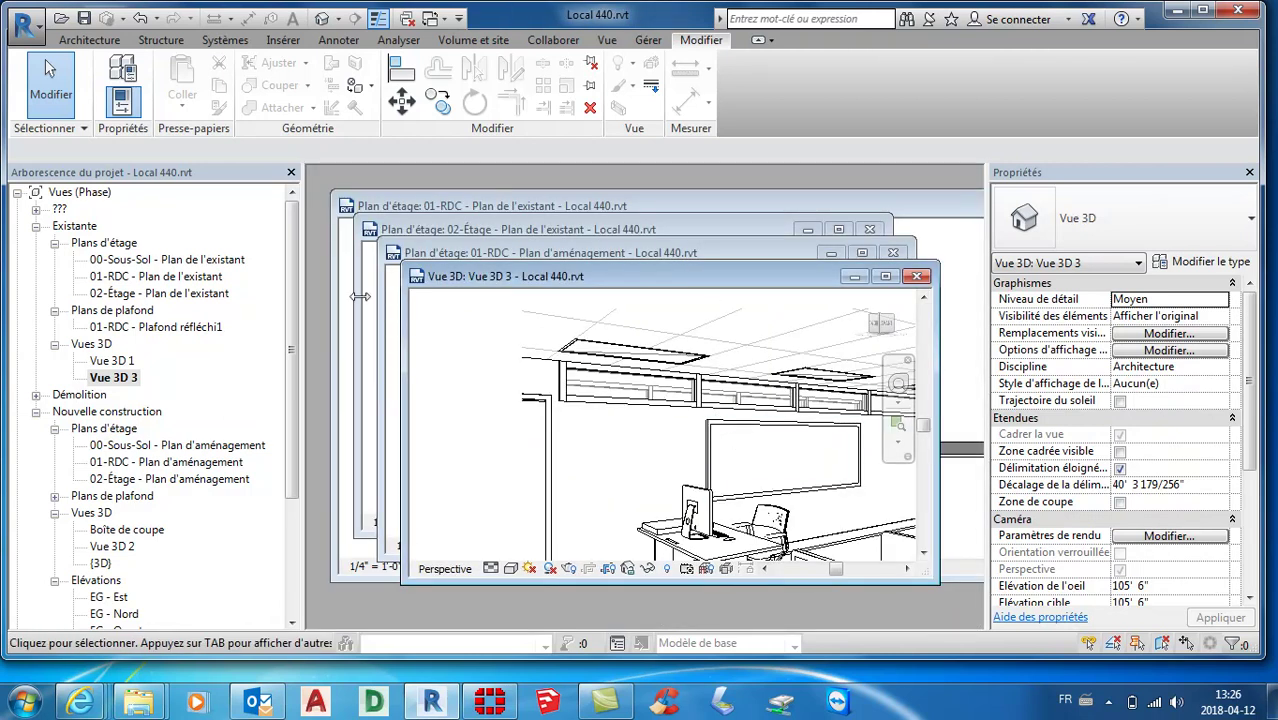
# - Maximize 01-RDC - Plan de l'existant, close the hidden windows, and fit the whole room
pyautogui.doubleClick(210, 278)
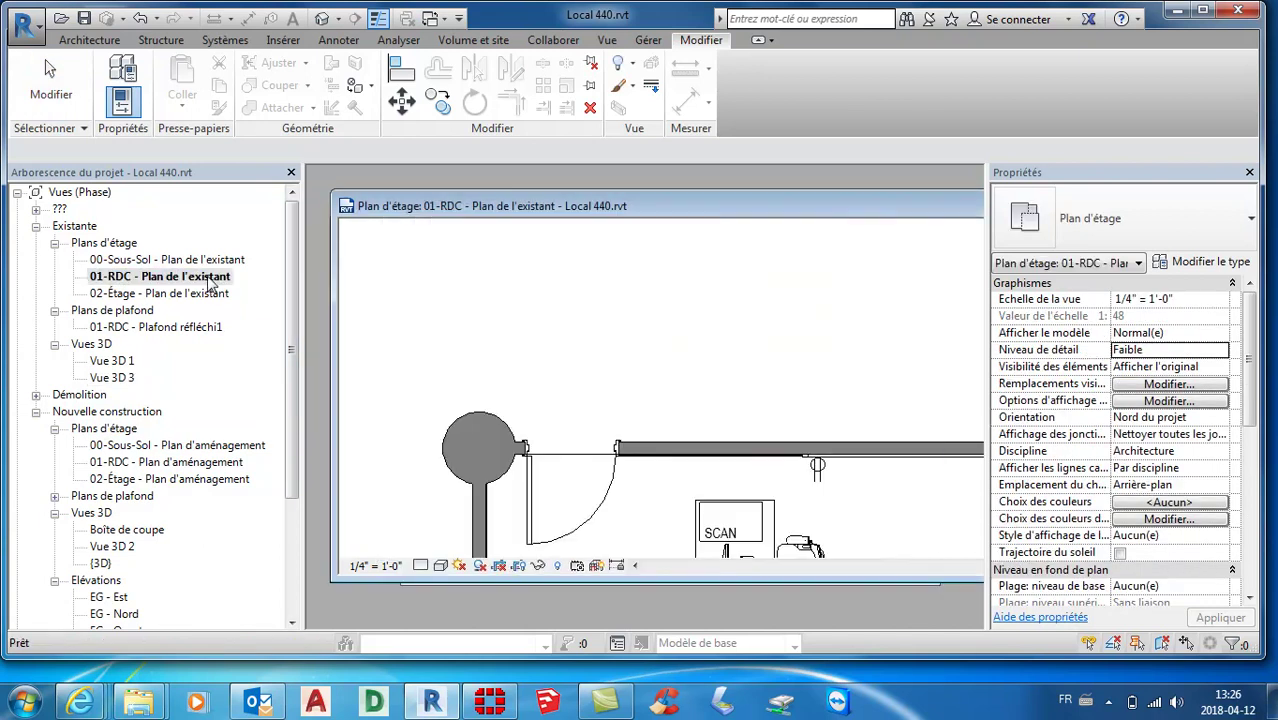
pyautogui.moveTo(884, 193); pyautogui.dragTo(465, 256)
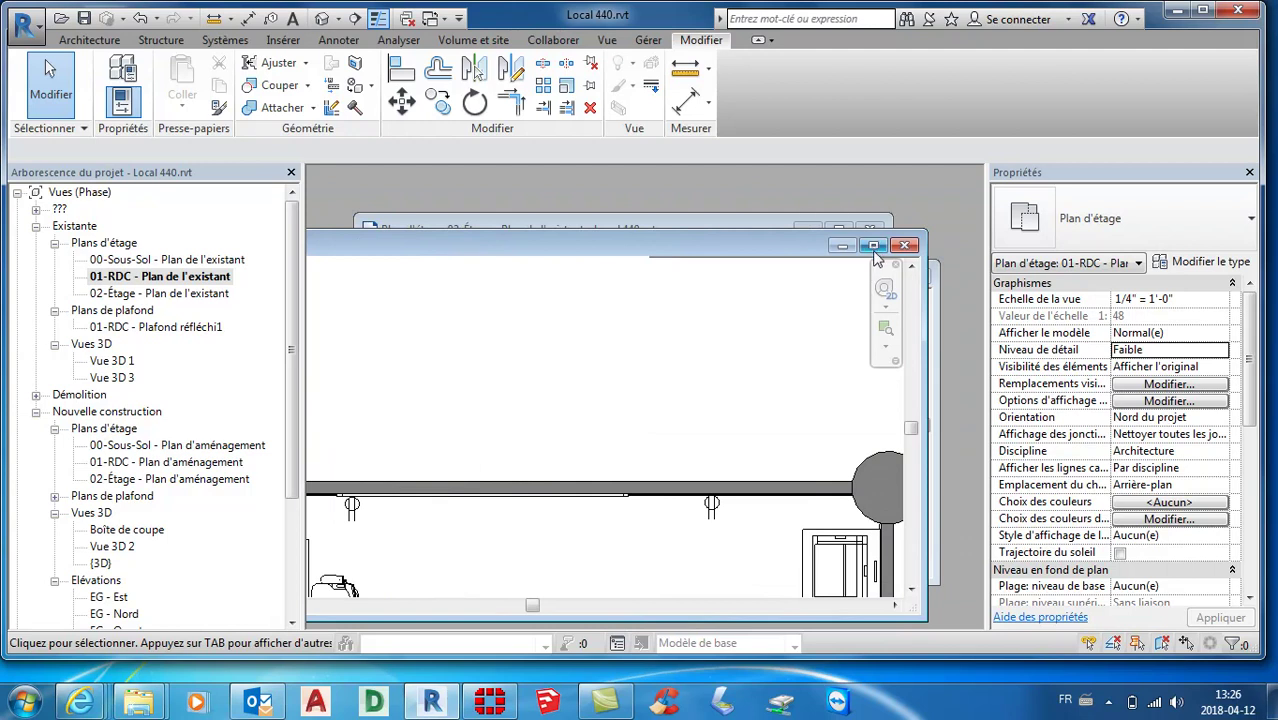
pyautogui.click(873, 246)
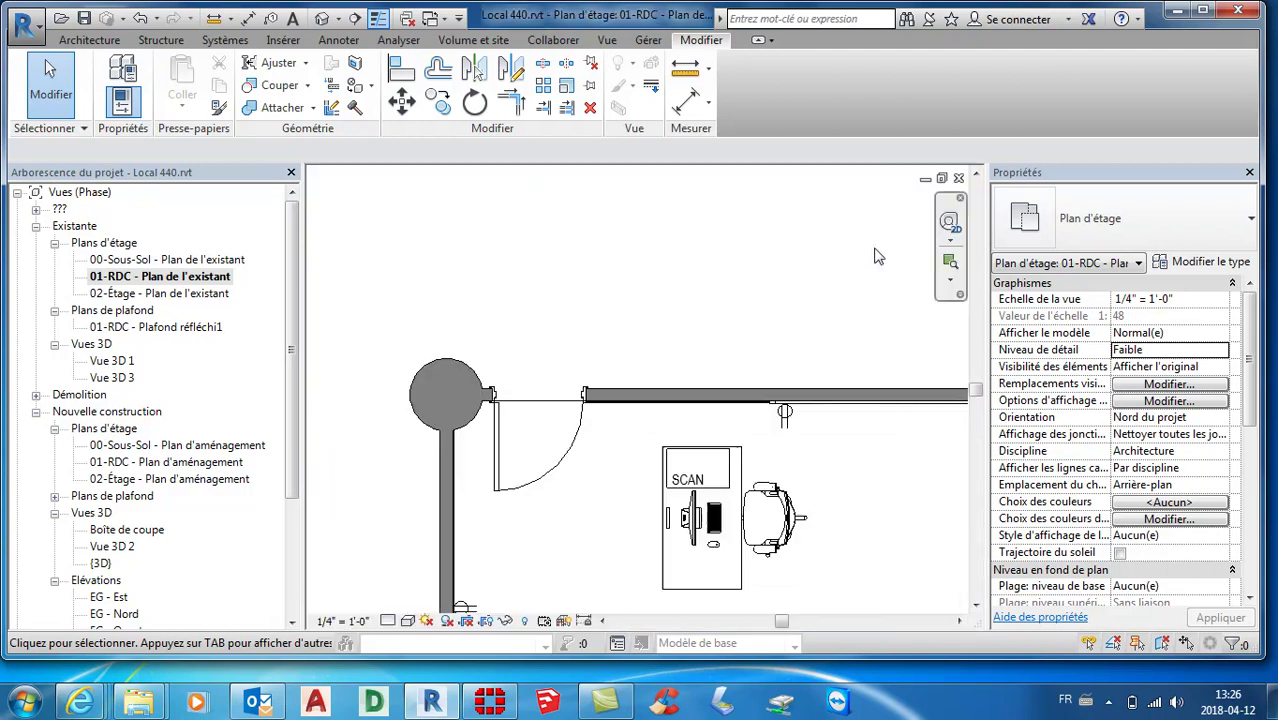
pyautogui.click(410, 25)
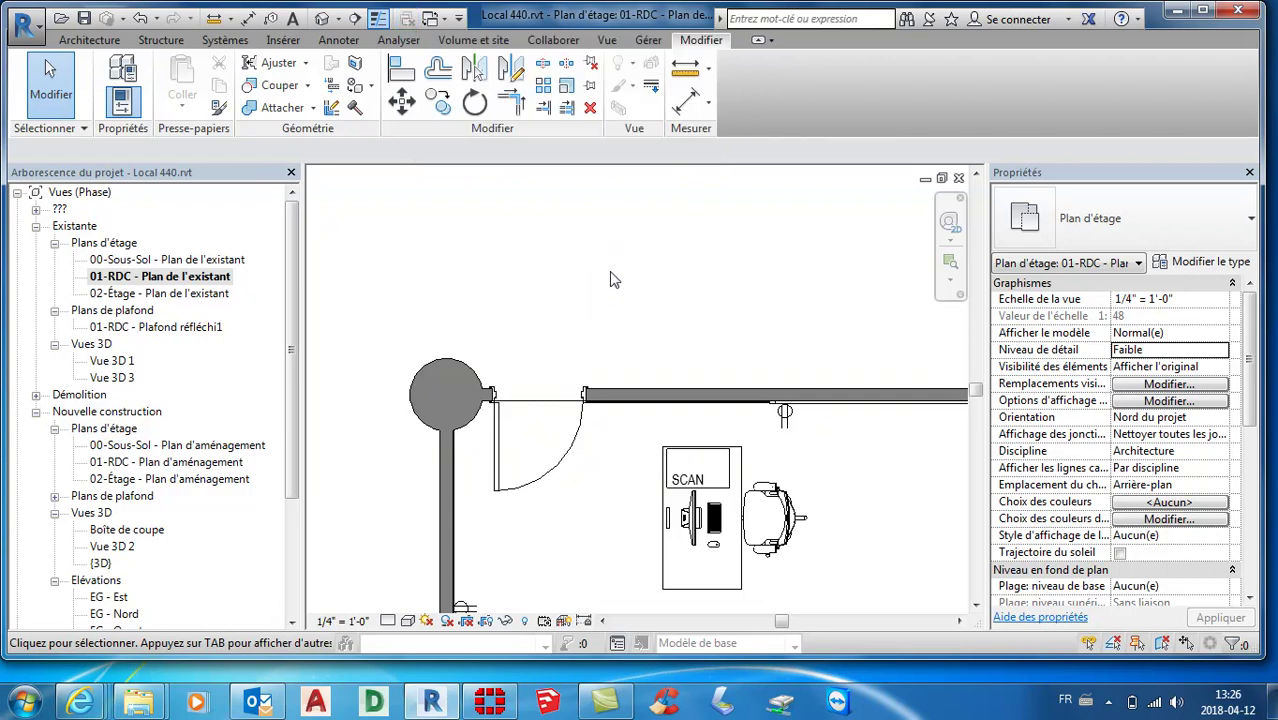
pyautogui.scroll(-5, 614, 280)
pyautogui.moveTo(628, 330)
pyautogui.mouseDown(button='middle')
pyautogui.moveTo(626, 284)
pyautogui.moveTo(605, 271)
pyautogui.mouseUp(button='middle')
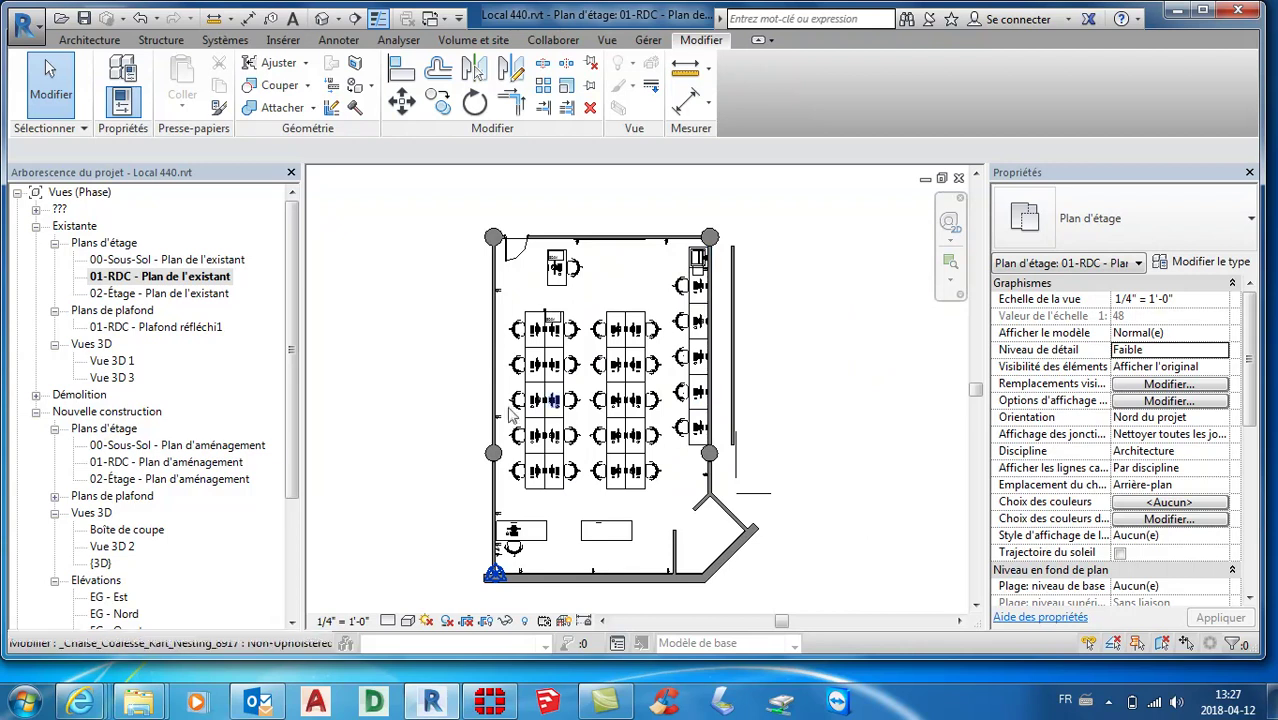
# - View Vue 3D 3 briefly, then switch back to the 01-RDC - Plan de l'existant floor plan
pyautogui.doubleClick(115, 379)
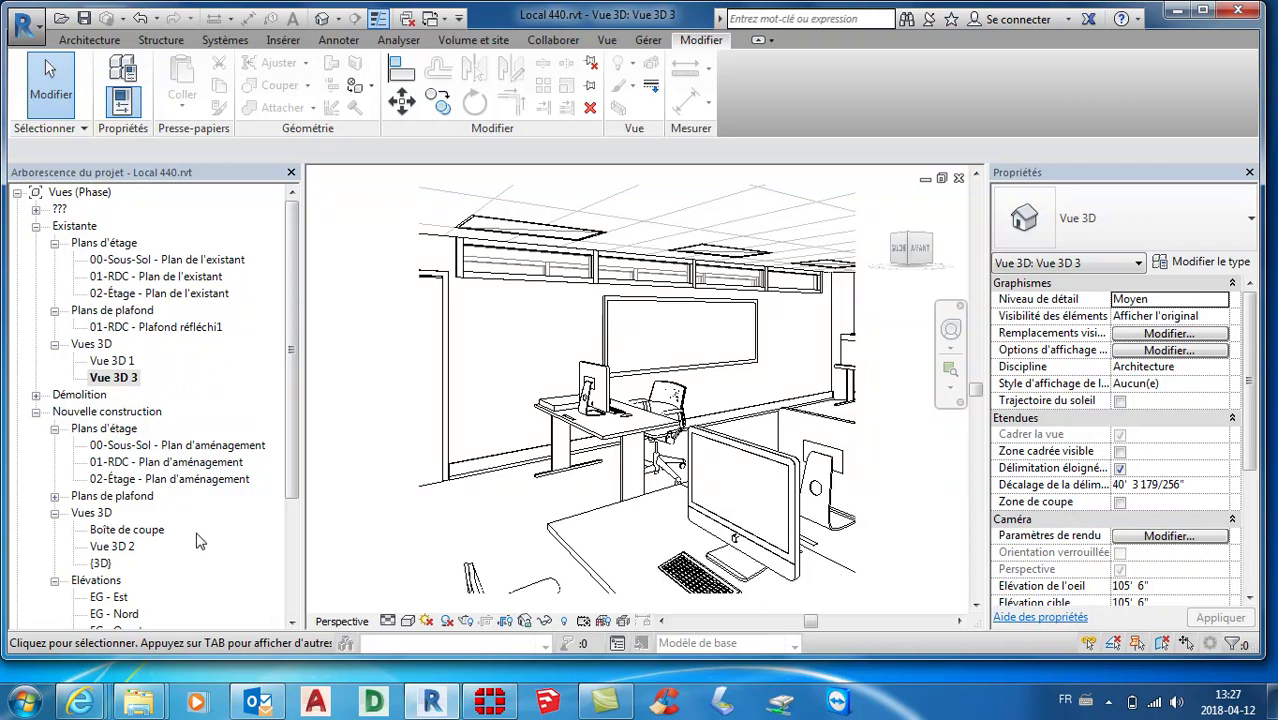
pyautogui.doubleClick(197, 281)
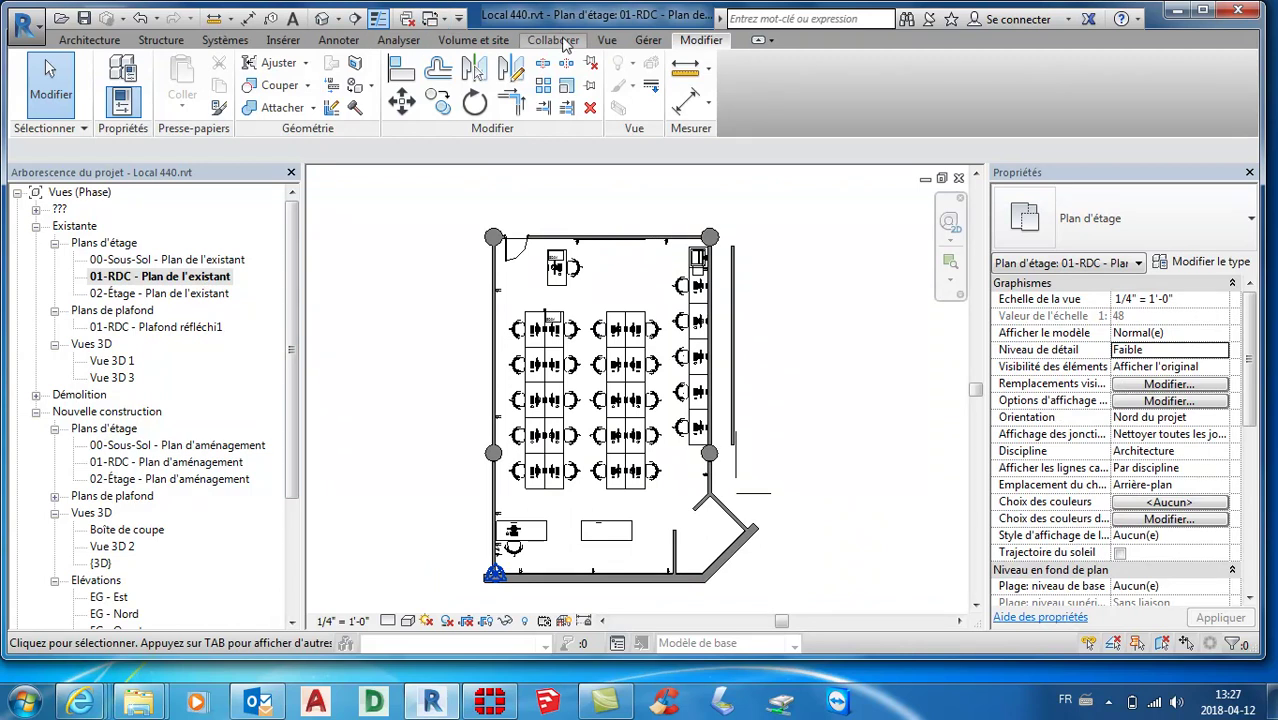
# - Place an interior elevation marker facing the office's top wall and open Élévation 1 - a
pyautogui.click(609, 44)
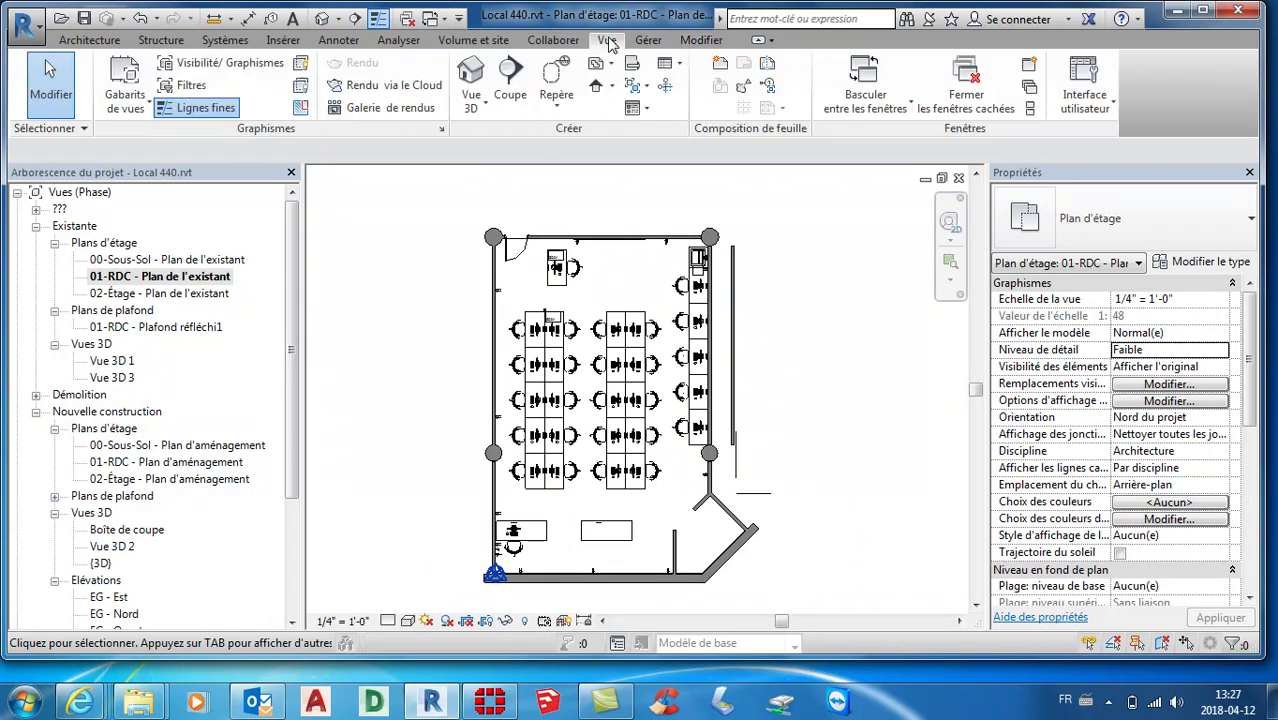
pyautogui.click(597, 93)
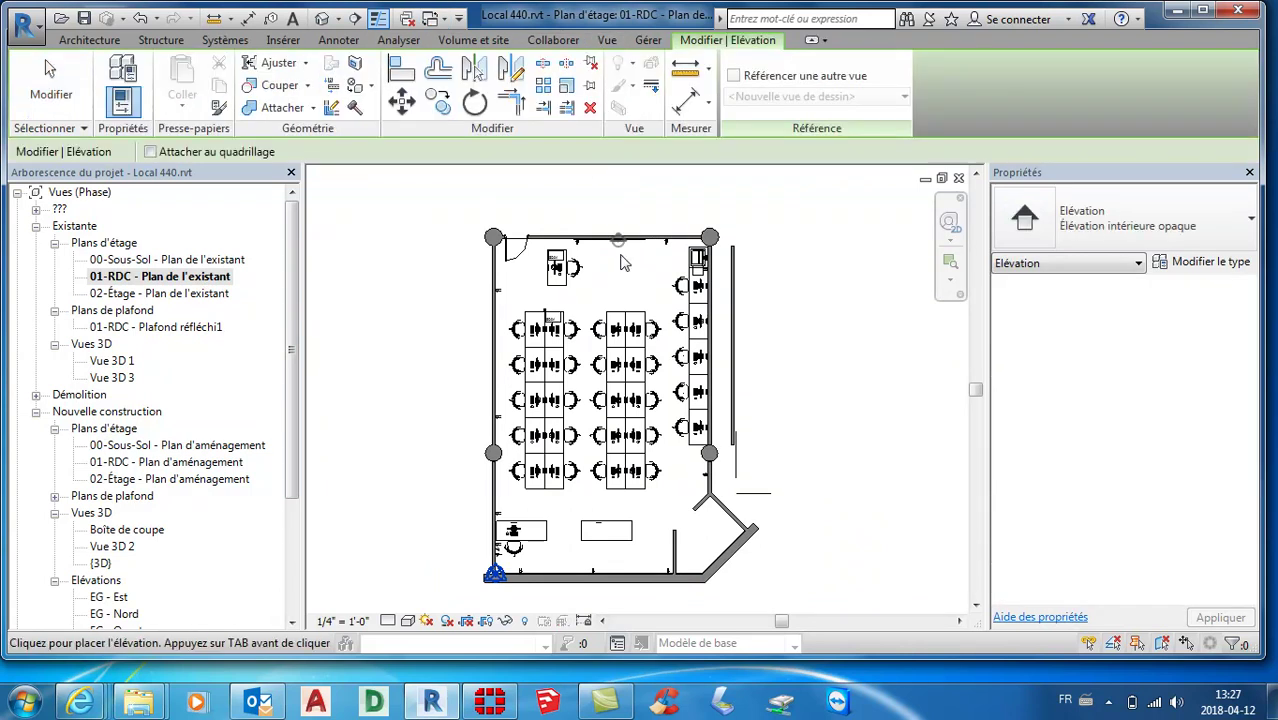
pyautogui.click(607, 263)
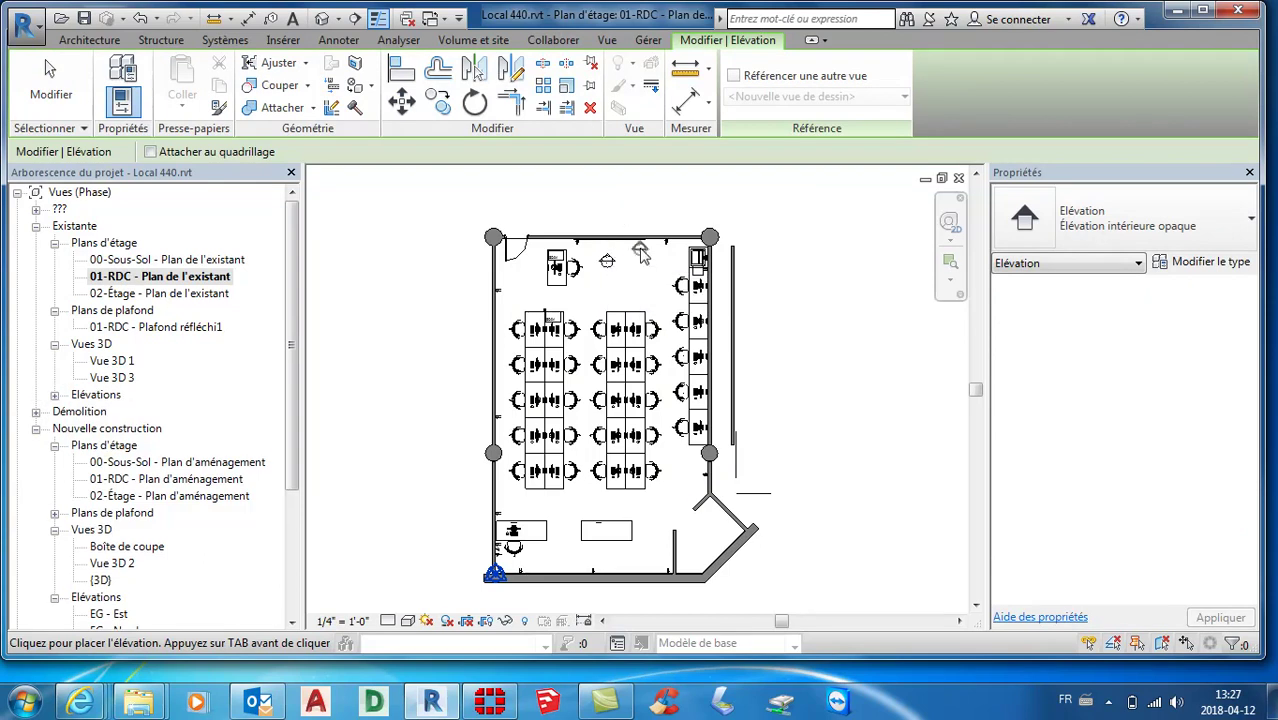
pyautogui.press('Escape')
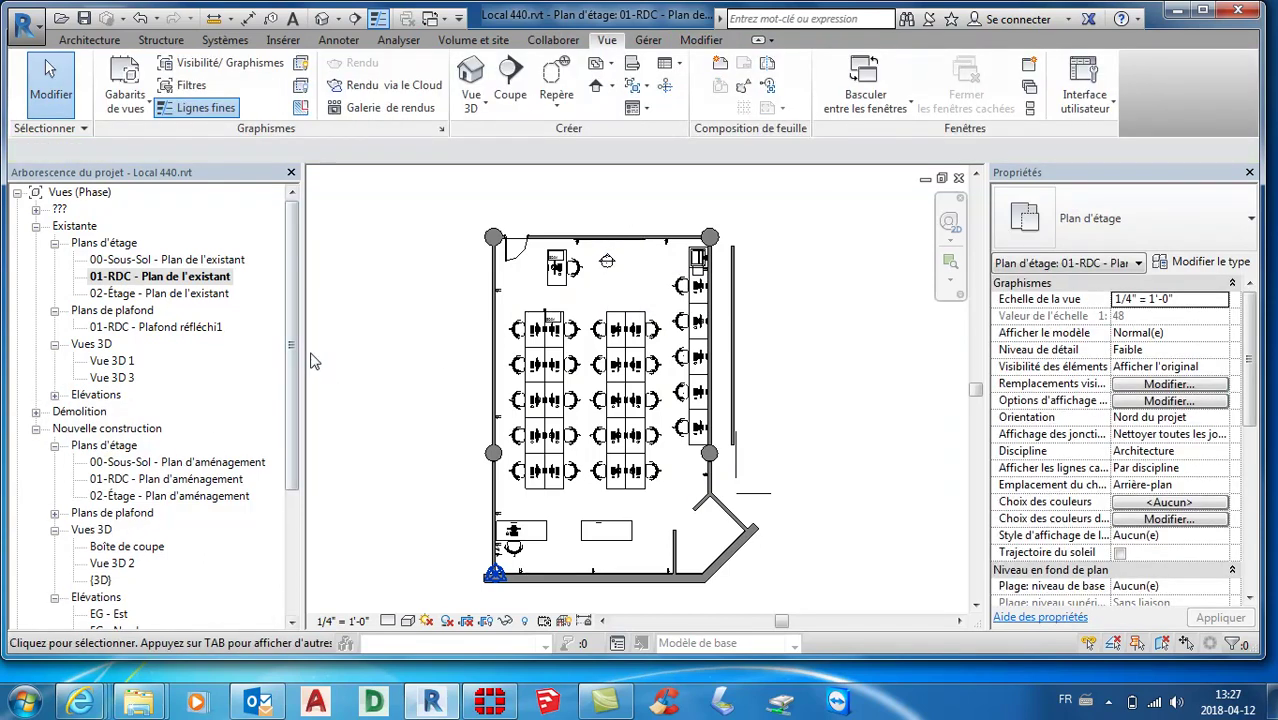
pyautogui.moveTo(292, 360); pyautogui.dragTo(292, 440)
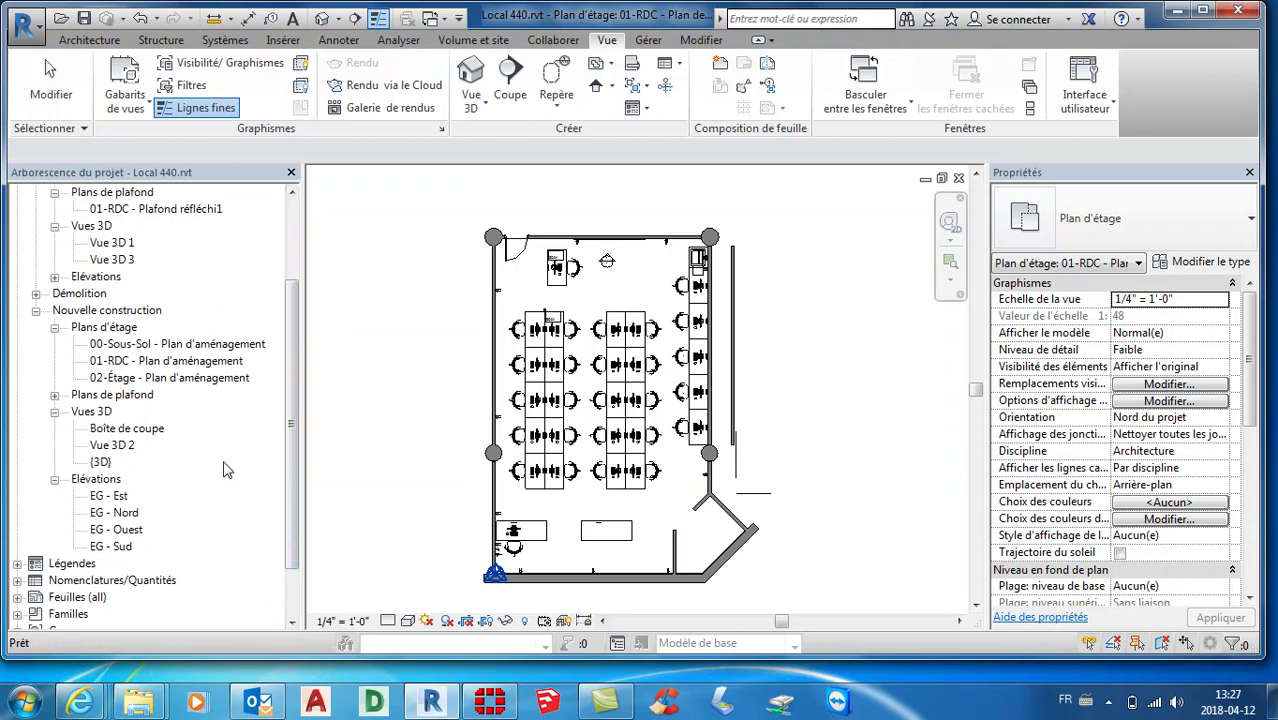
pyautogui.click(55, 277)
pyautogui.doubleClick(105, 293)
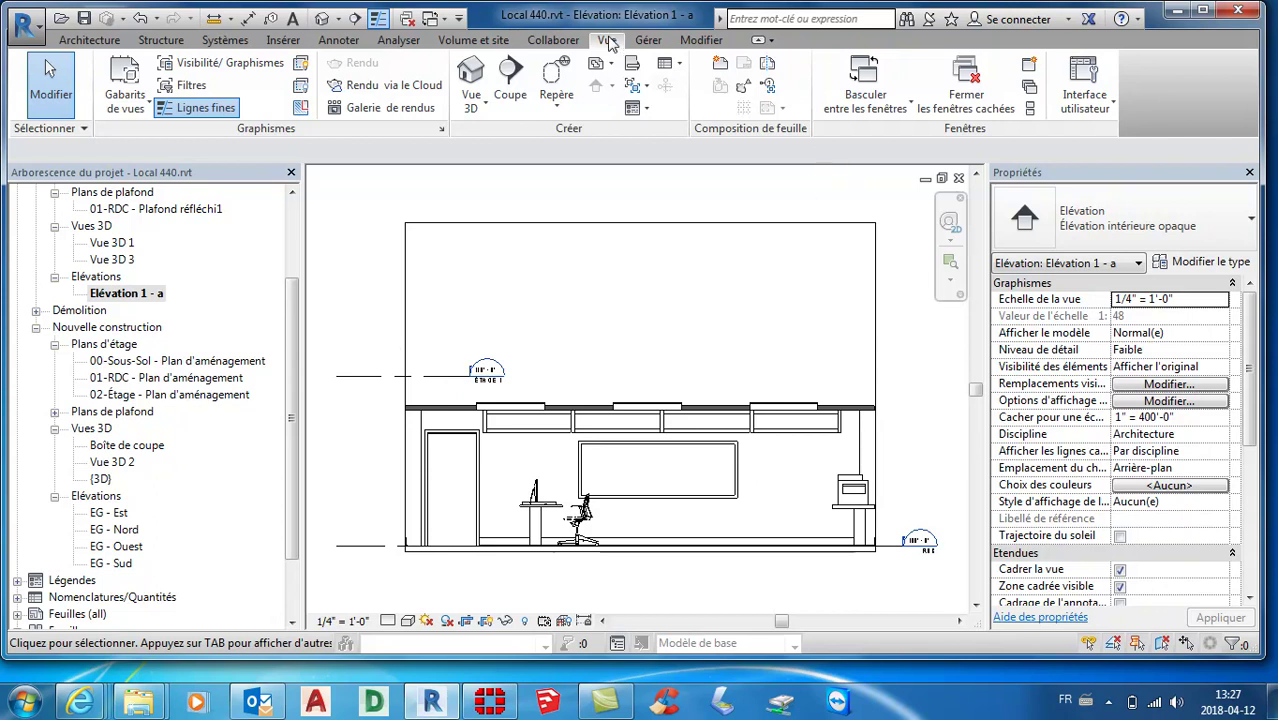
# - Open Vue 3D 2 and tile it with the elevation and floor plan windows
pyautogui.click(1030, 110)
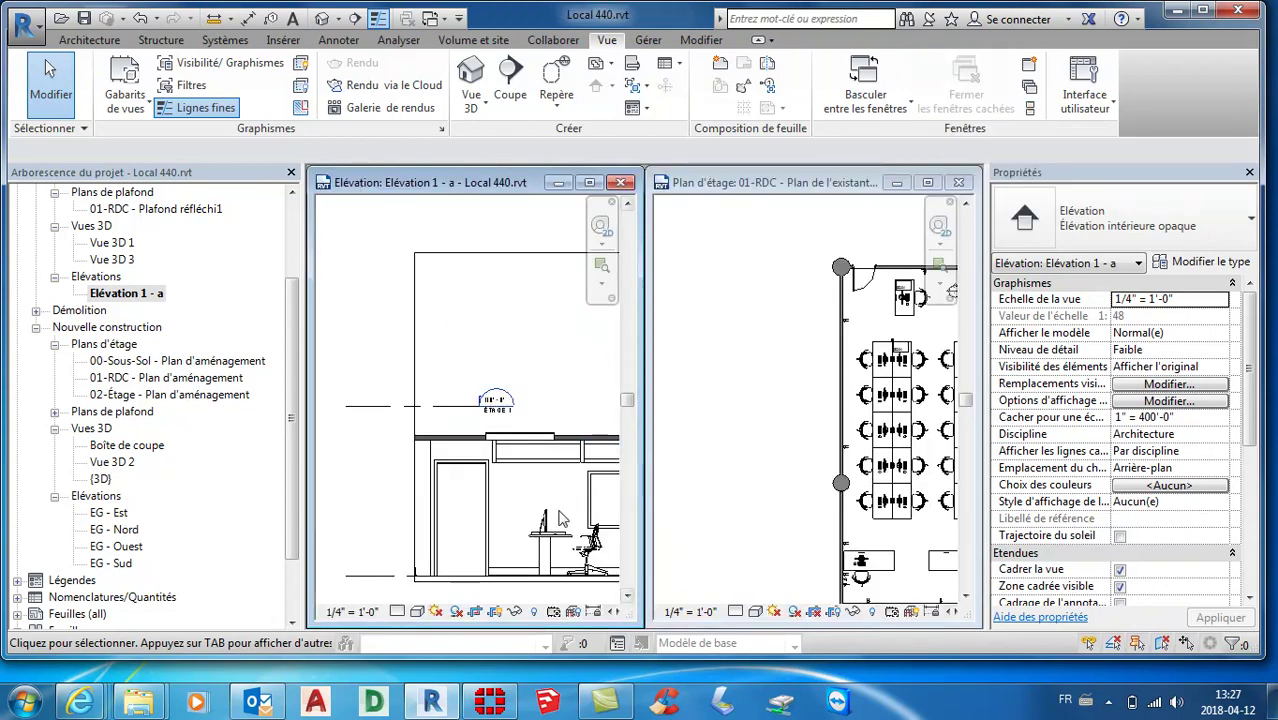
pyautogui.doubleClick(112, 462)
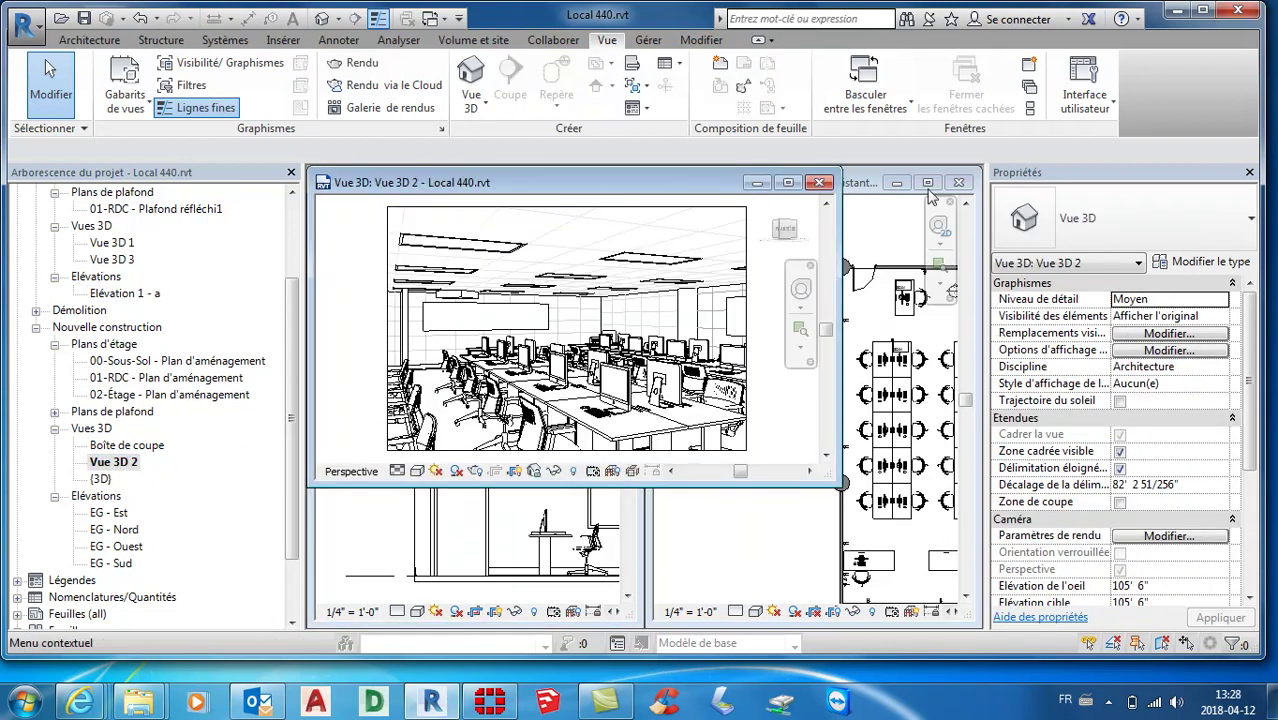
pyautogui.click(1029, 108)
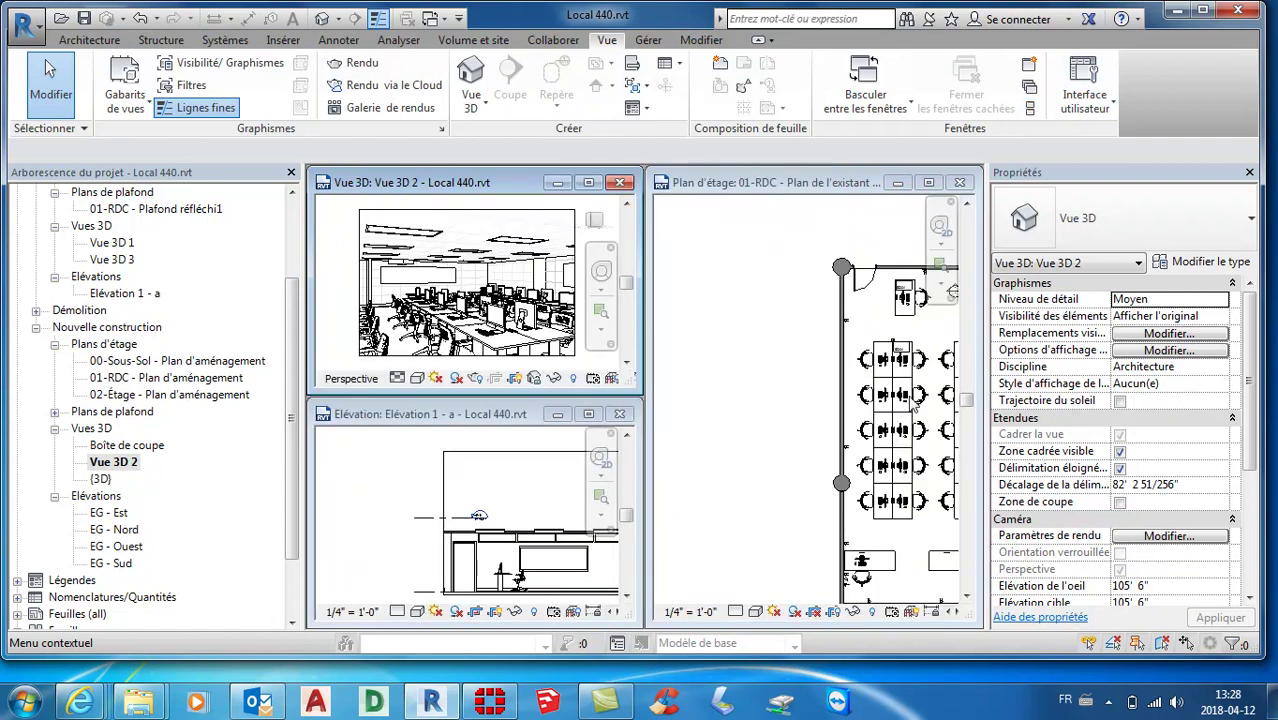
# - Zoom the elevation onto the board and chair, and pan the plan to show more desks
pyautogui.scroll(2, 517, 487)
pyautogui.moveTo(517, 487); pyautogui.dragTo(491, 517, button='middle')
pyautogui.scroll(2, 491, 517)
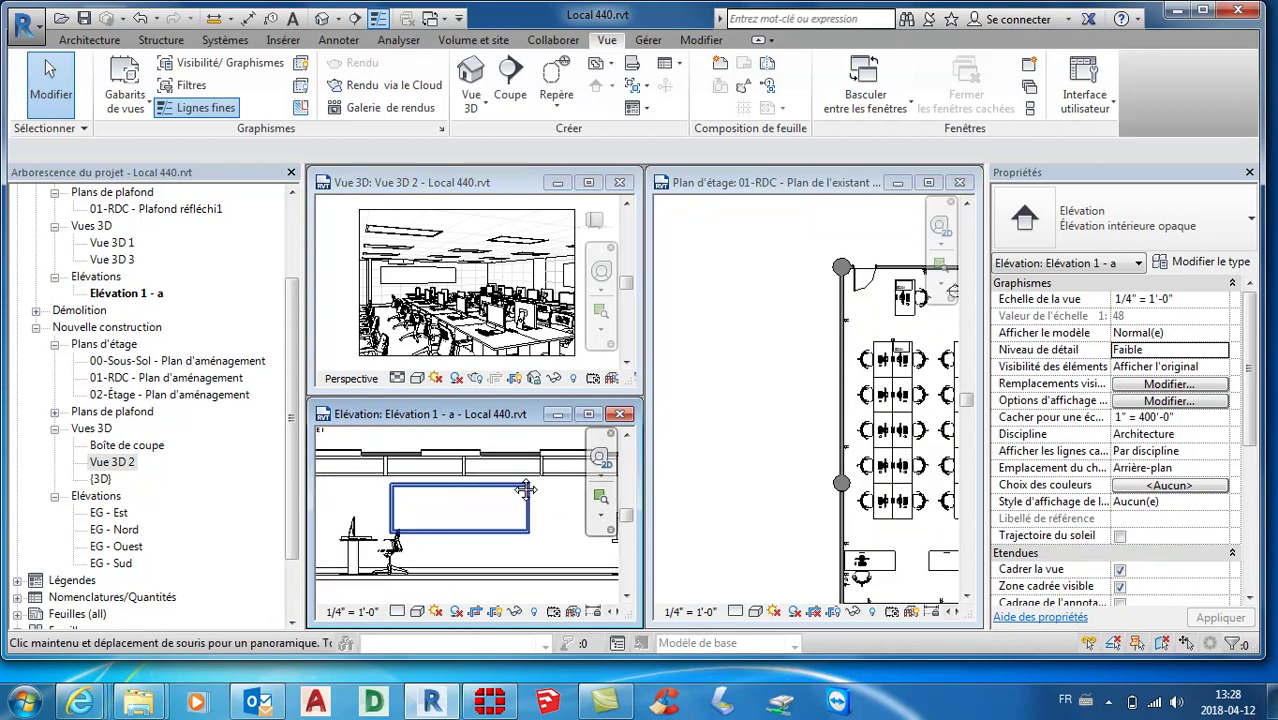
pyautogui.click(825, 443)
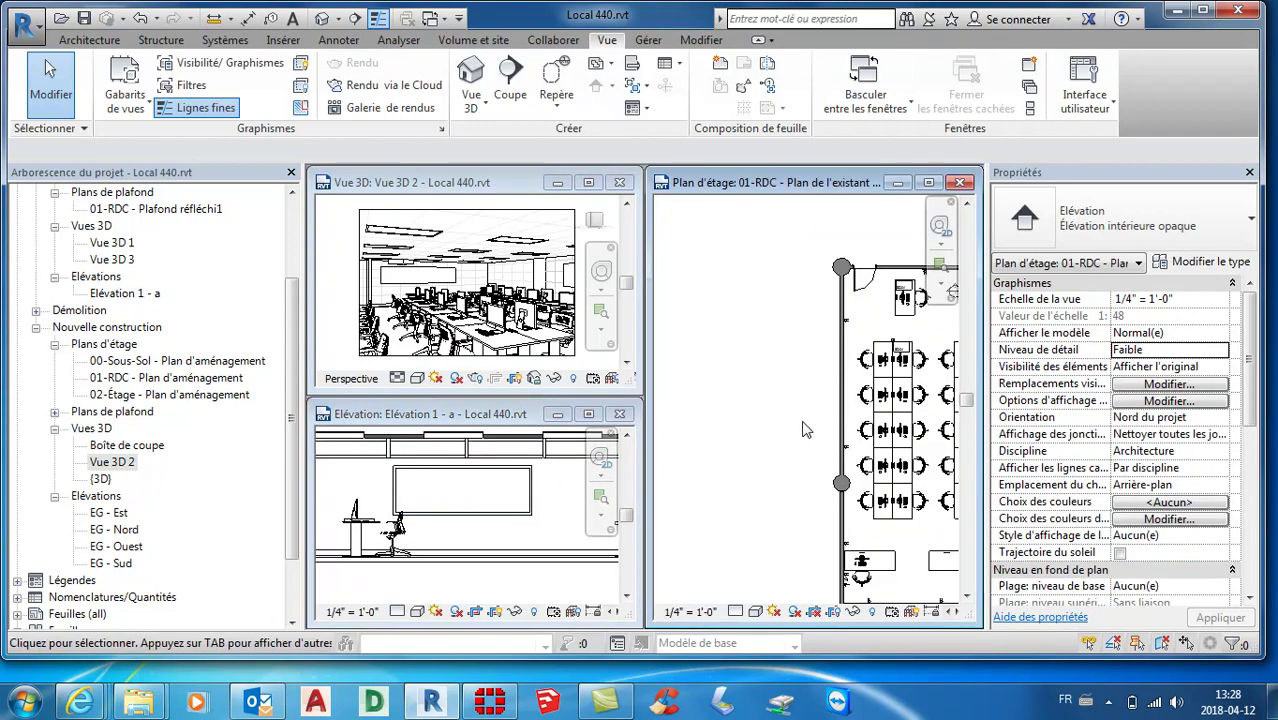
pyautogui.moveTo(897, 354); pyautogui.dragTo(752, 324, button='middle')
pyautogui.scroll(1, 782, 338)
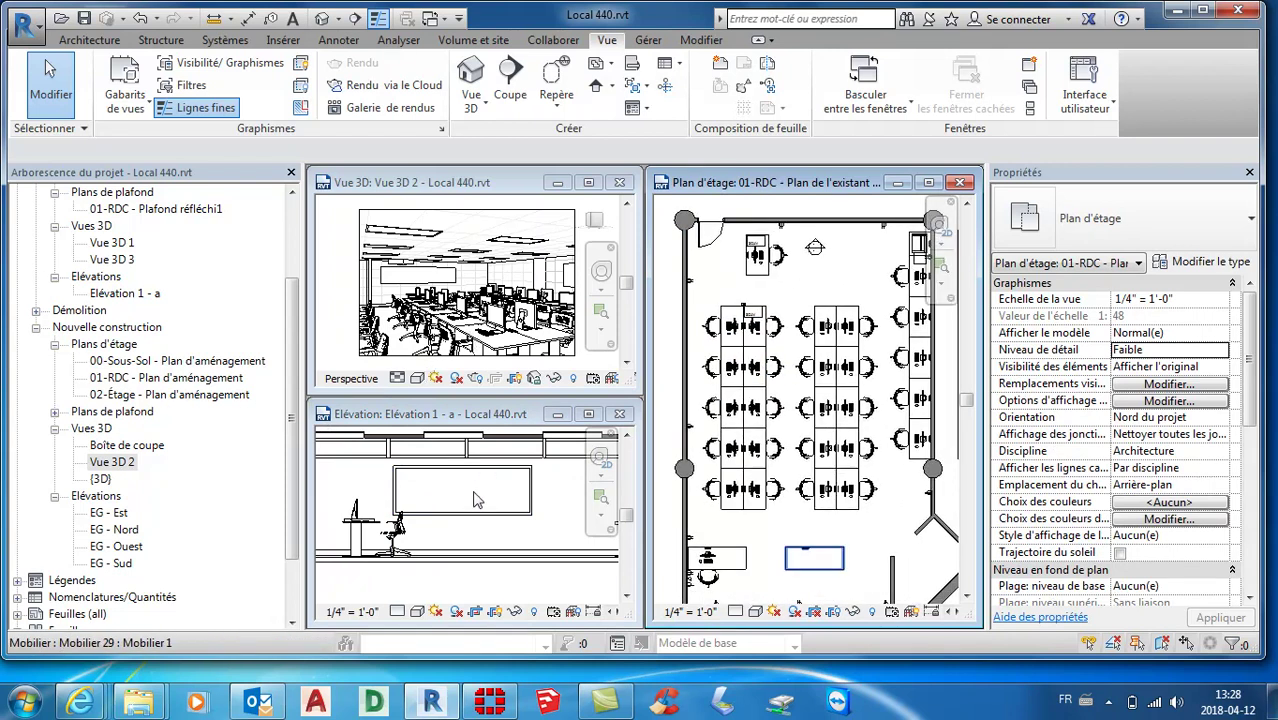
# - Move the chair in Élévation 1 - a to a new spot beside the desk using MV
pyautogui.click(512, 502)
pyautogui.click(412, 526)
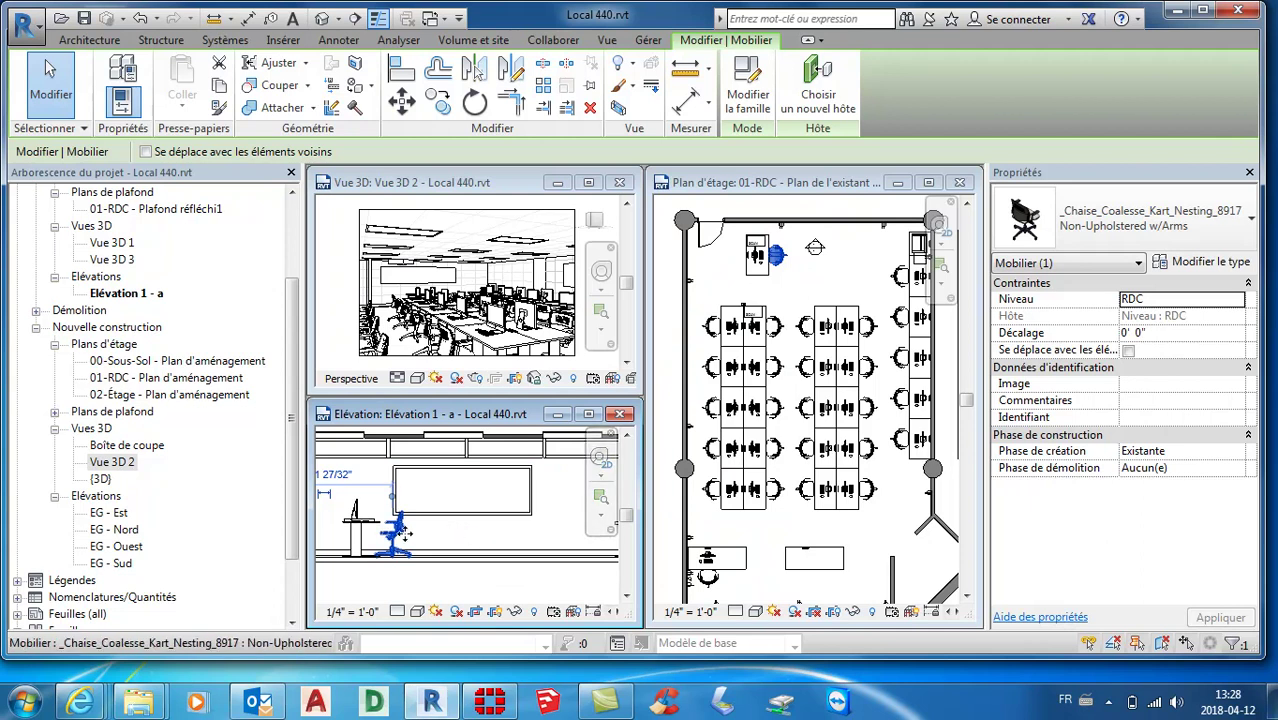
pyautogui.press('m')
pyautogui.press('v')
pyautogui.click(393, 588)
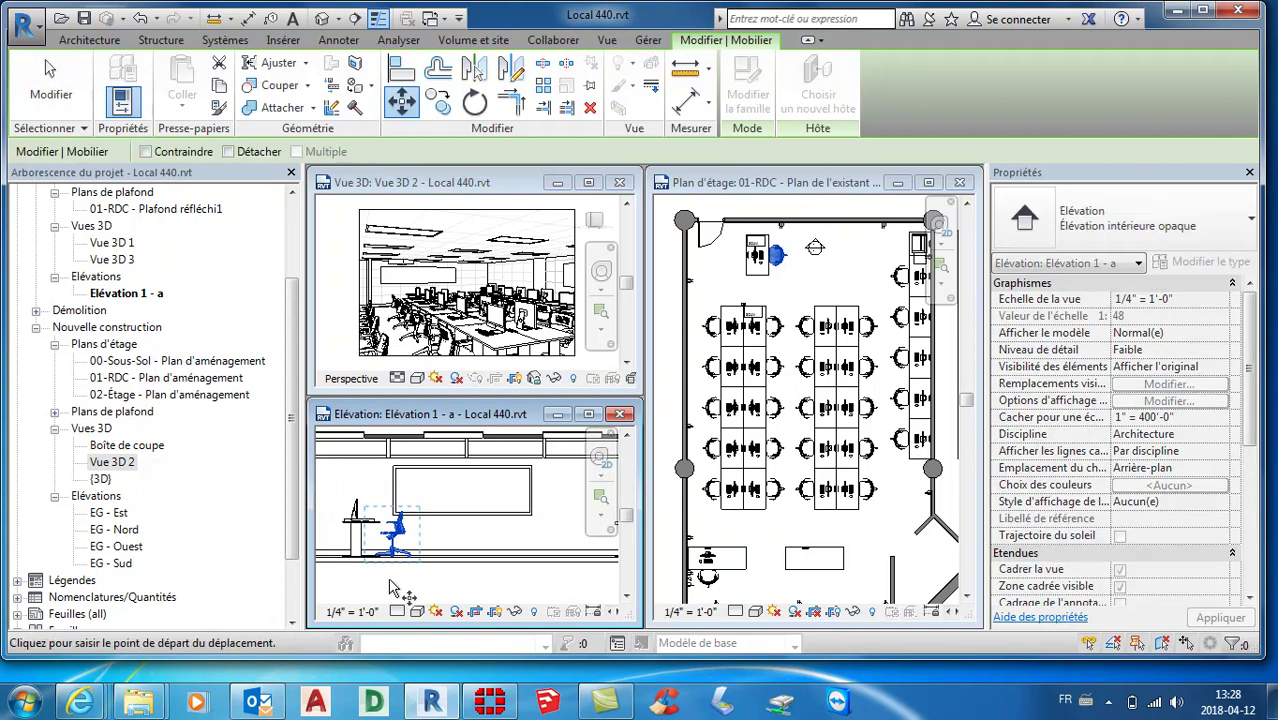
pyautogui.click(450, 557)
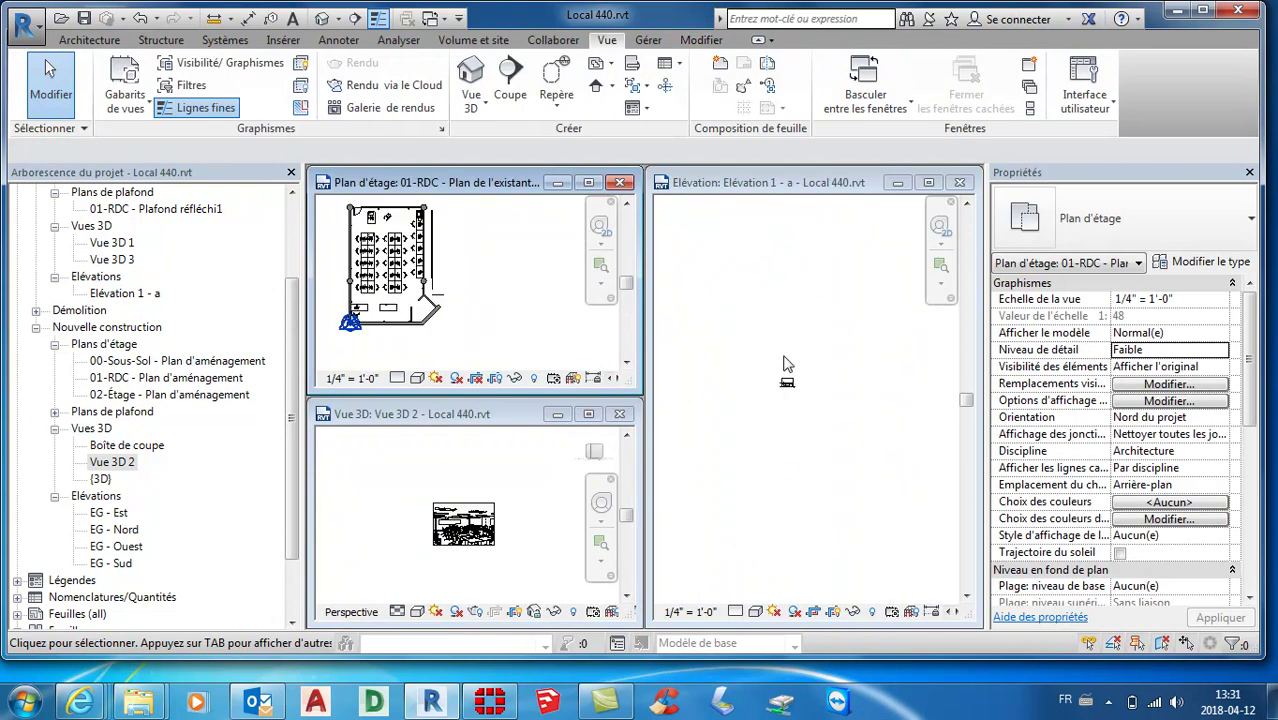
# - Activate the elevation, then the floor plan, re-tiling the view windows each time
pyautogui.scroll(-2, 563, 286)
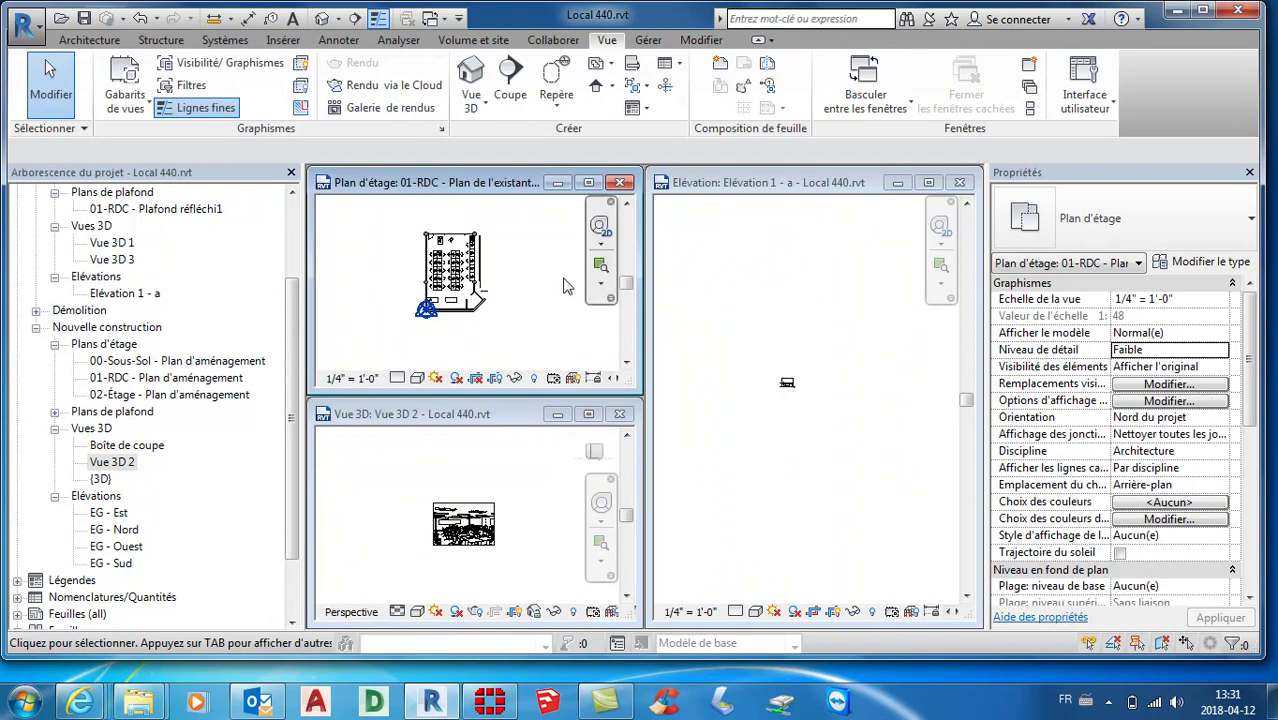
pyautogui.click(735, 196)
pyautogui.moveTo(780, 188); pyautogui.dragTo(757, 185)
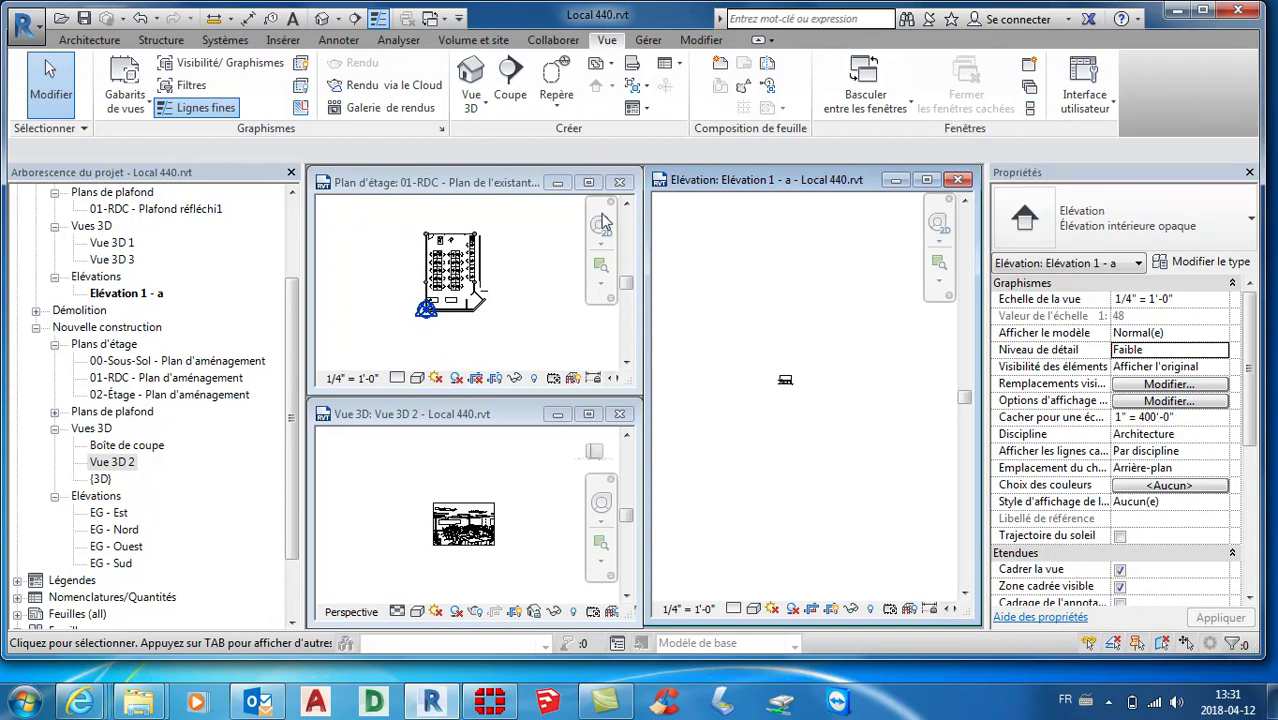
pyautogui.click(1030, 108)
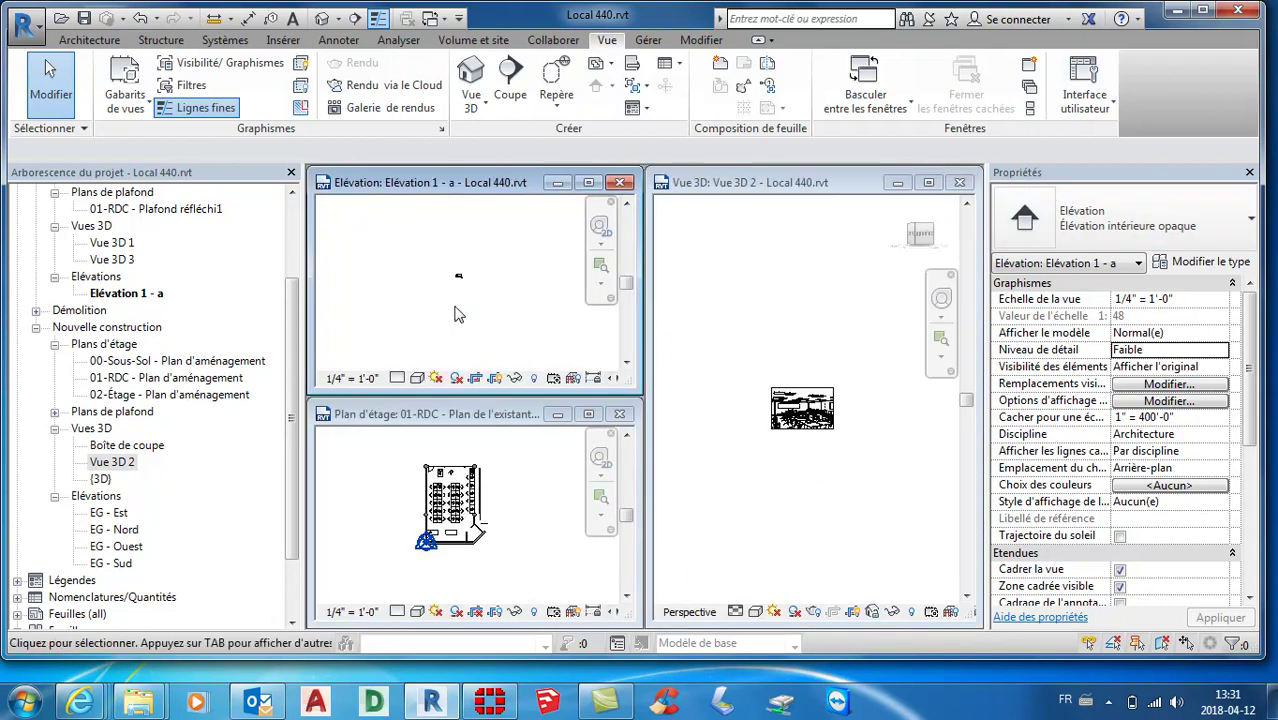
pyautogui.click(438, 420)
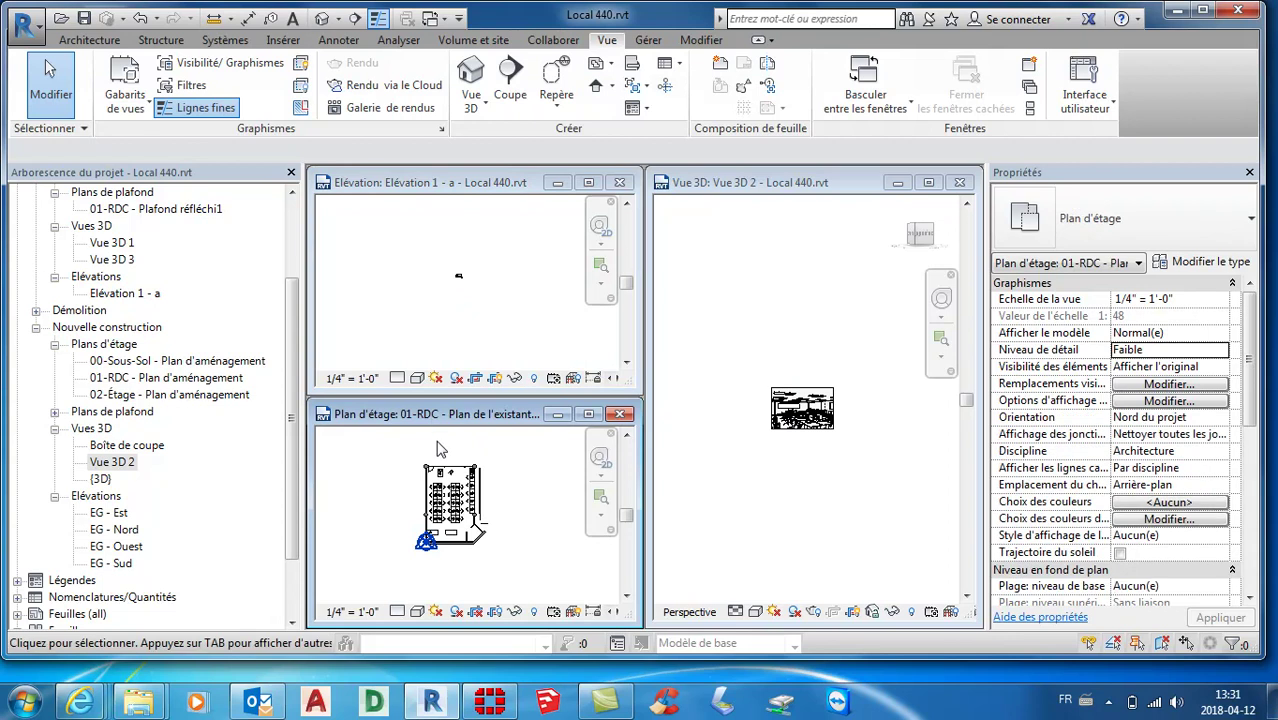
pyautogui.click(1033, 110)
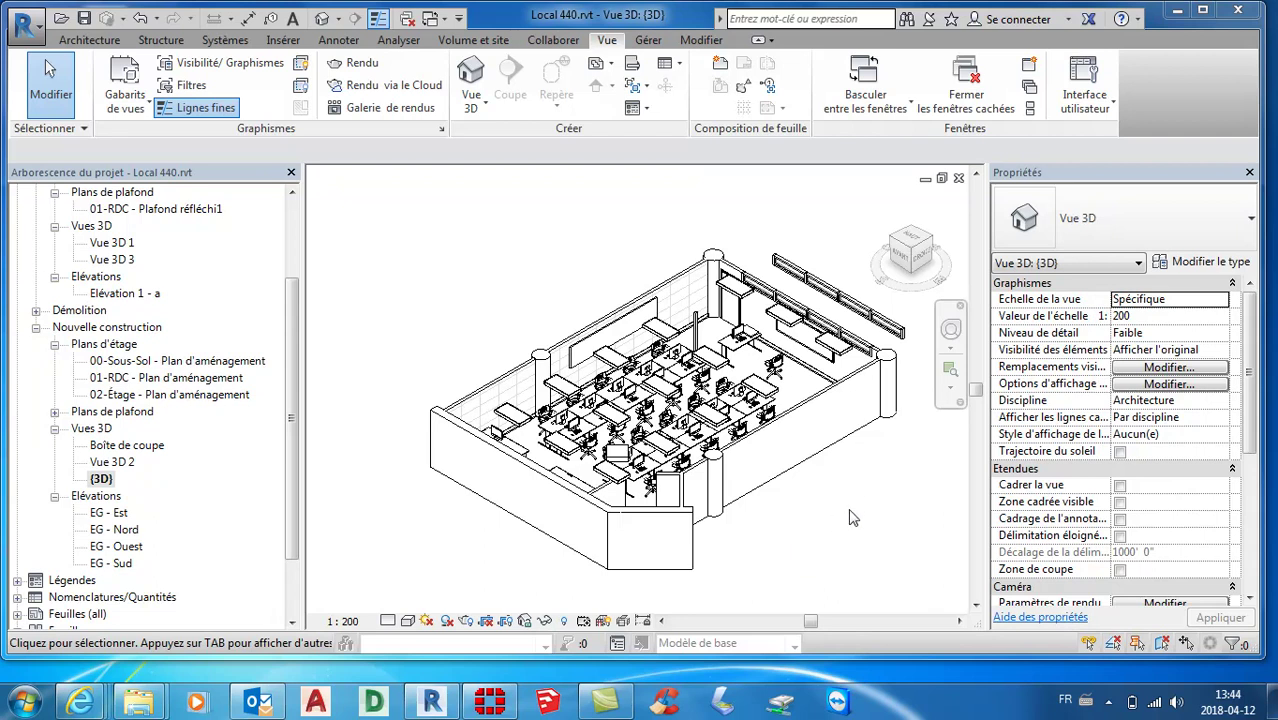
# - In the {3D} view's Visibility/Graphics settings (VV), re-enable the Plafonds model category and confirm
pyautogui.press('v')
pyautogui.press('v')
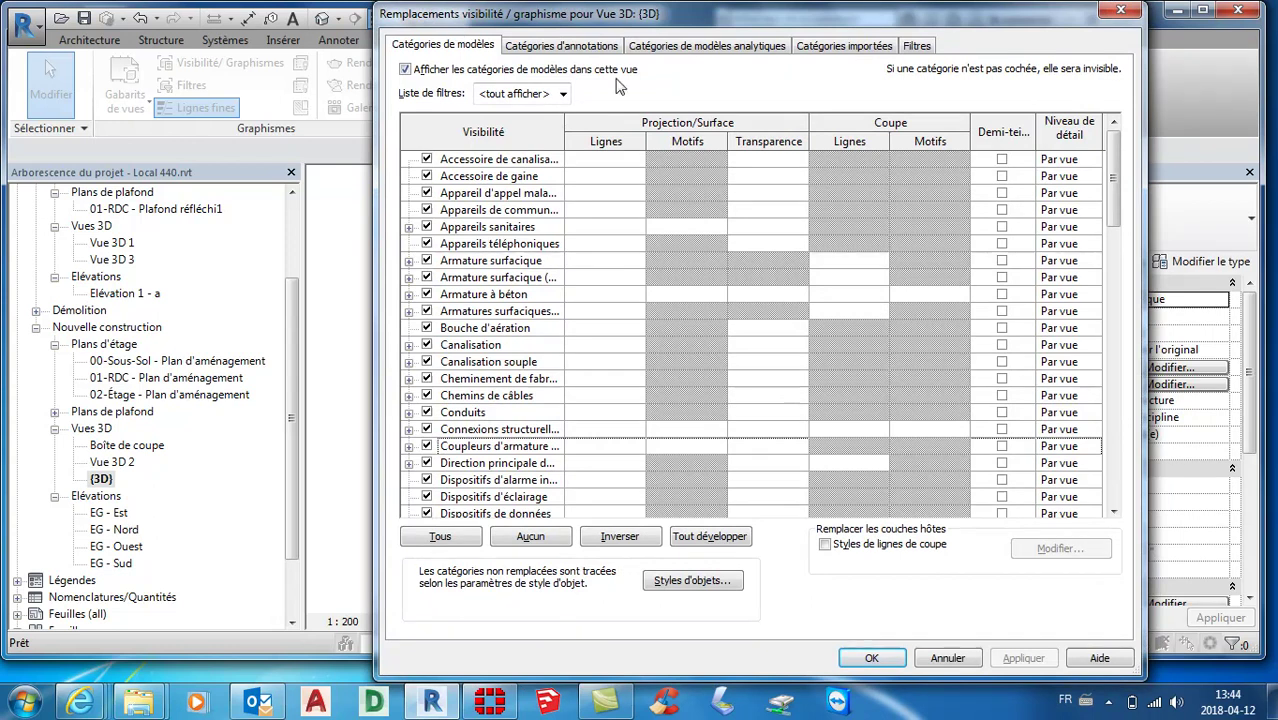
pyautogui.moveTo(815, 25); pyautogui.dragTo(1067, 155)
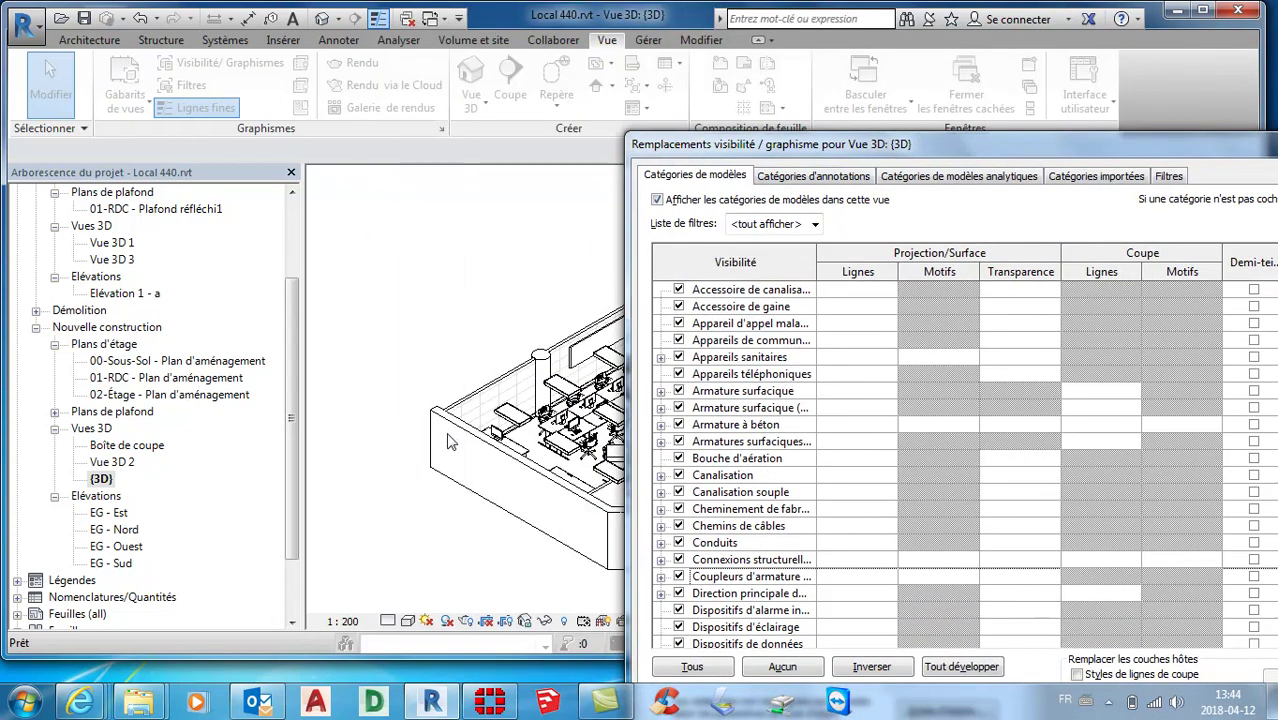
pyautogui.moveTo(988, 150); pyautogui.dragTo(735, 24)
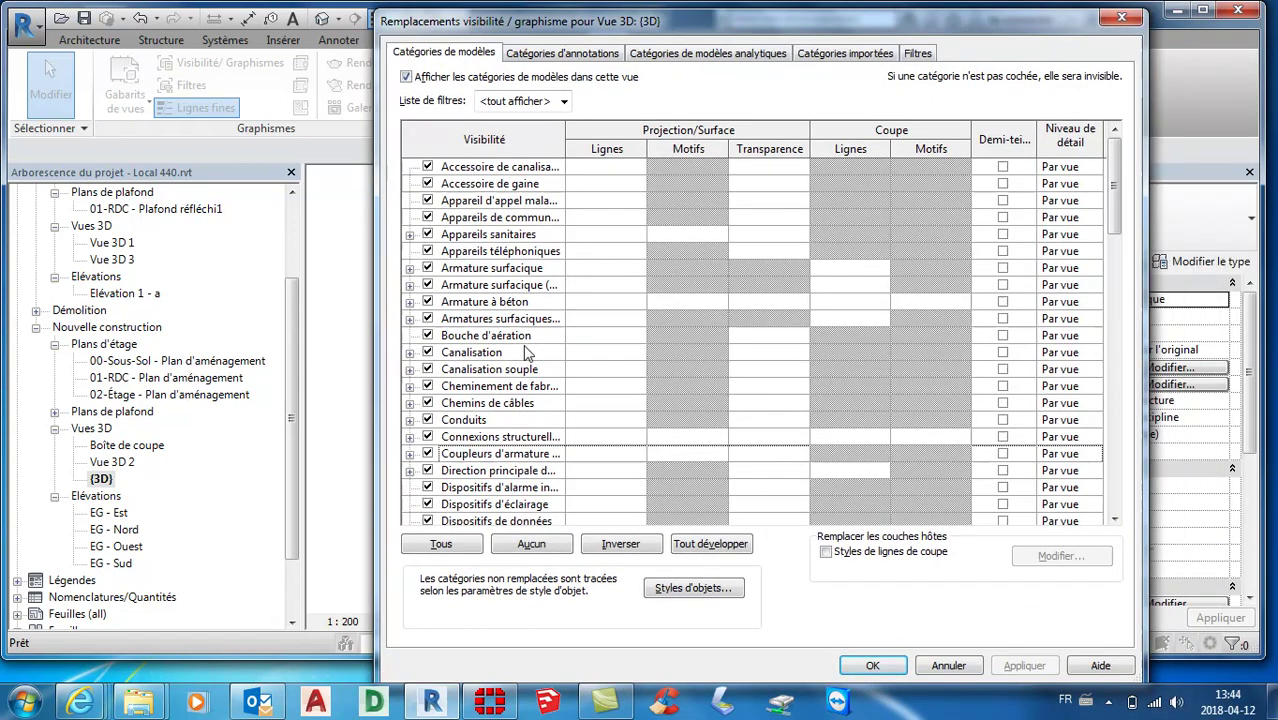
pyautogui.scroll(-2, 508, 372)
pyautogui.scroll(-1, 506, 370)
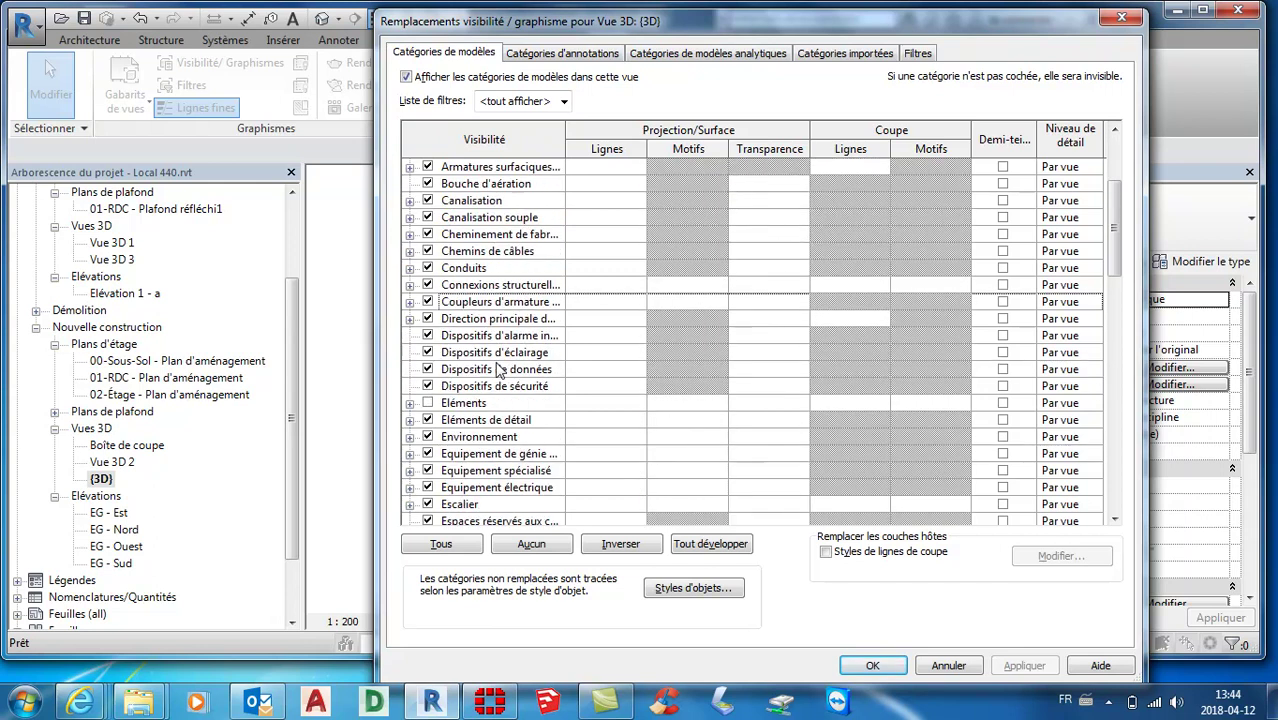
pyautogui.scroll(-2, 504, 368)
pyautogui.scroll(-2, 502, 366)
pyautogui.scroll(-2, 502, 366)
pyautogui.scroll(-2, 500, 368)
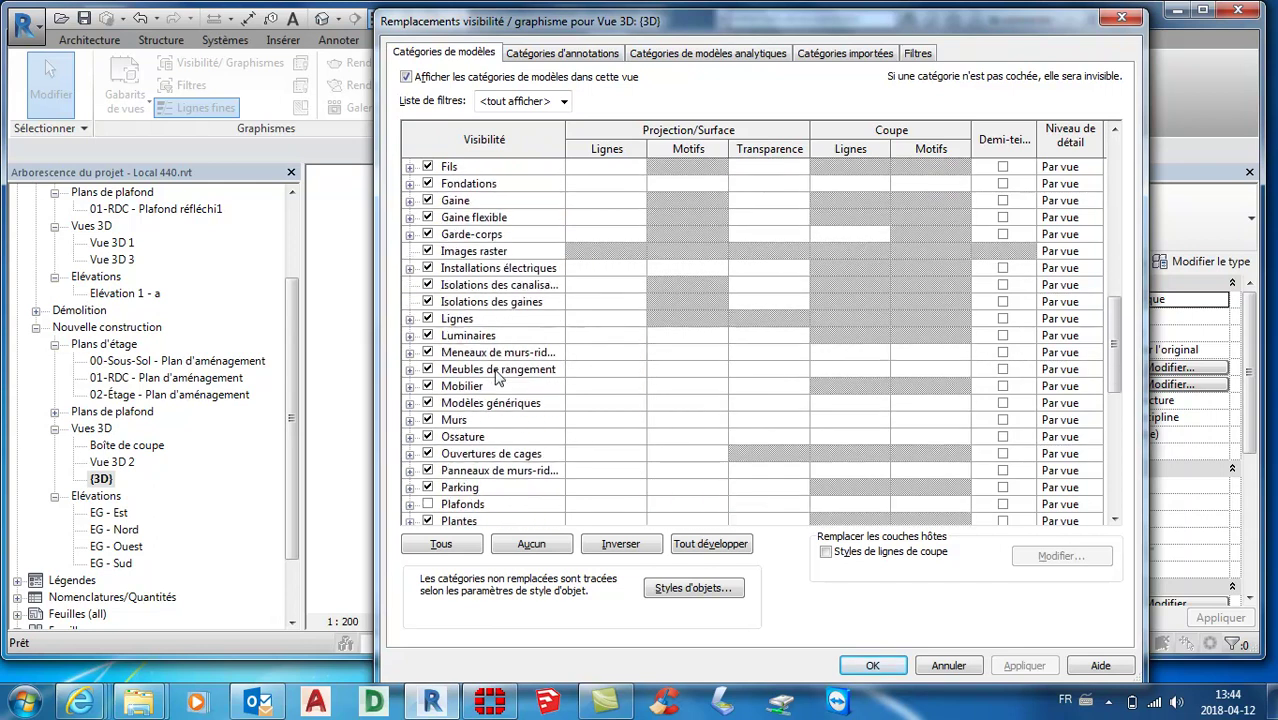
pyautogui.scroll(-2, 496, 370)
pyautogui.scroll(-2, 494, 372)
pyautogui.scroll(-2, 494, 372)
pyautogui.scroll(-2, 494, 370)
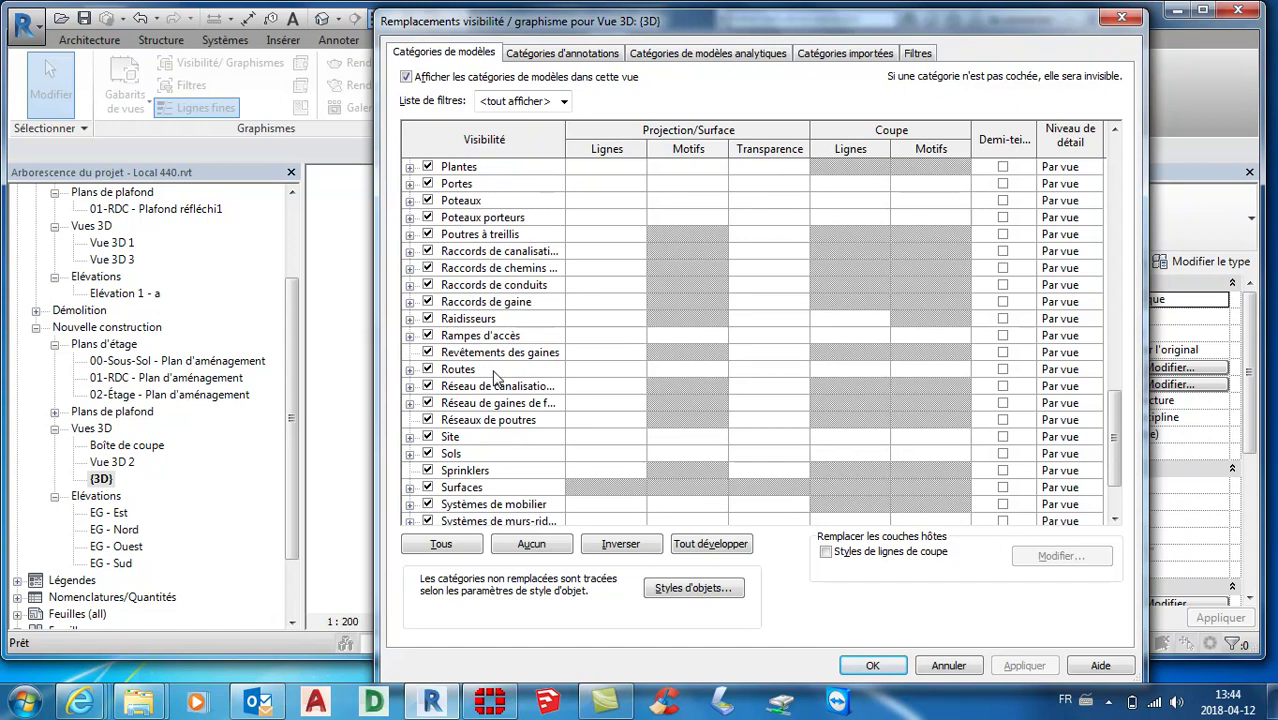
pyautogui.scroll(1, 490, 355)
pyautogui.scroll(1, 490, 355)
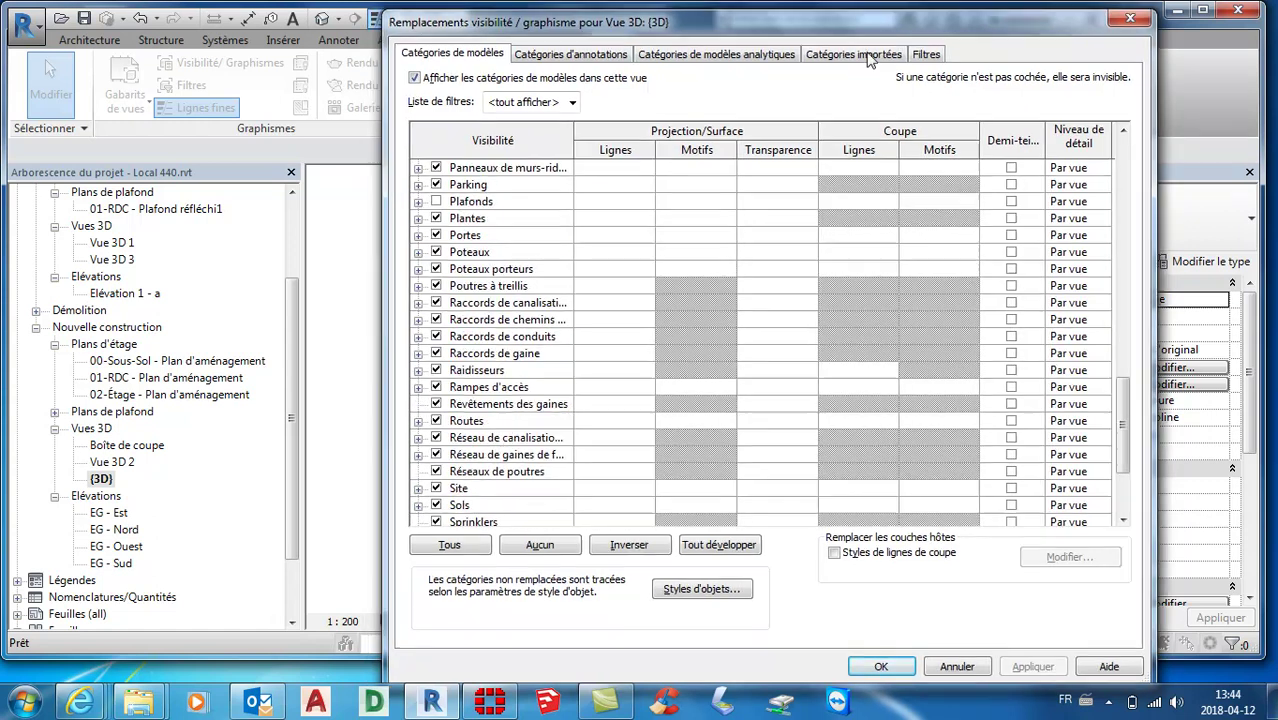
pyautogui.moveTo(700, 22); pyautogui.dragTo(964, 62)
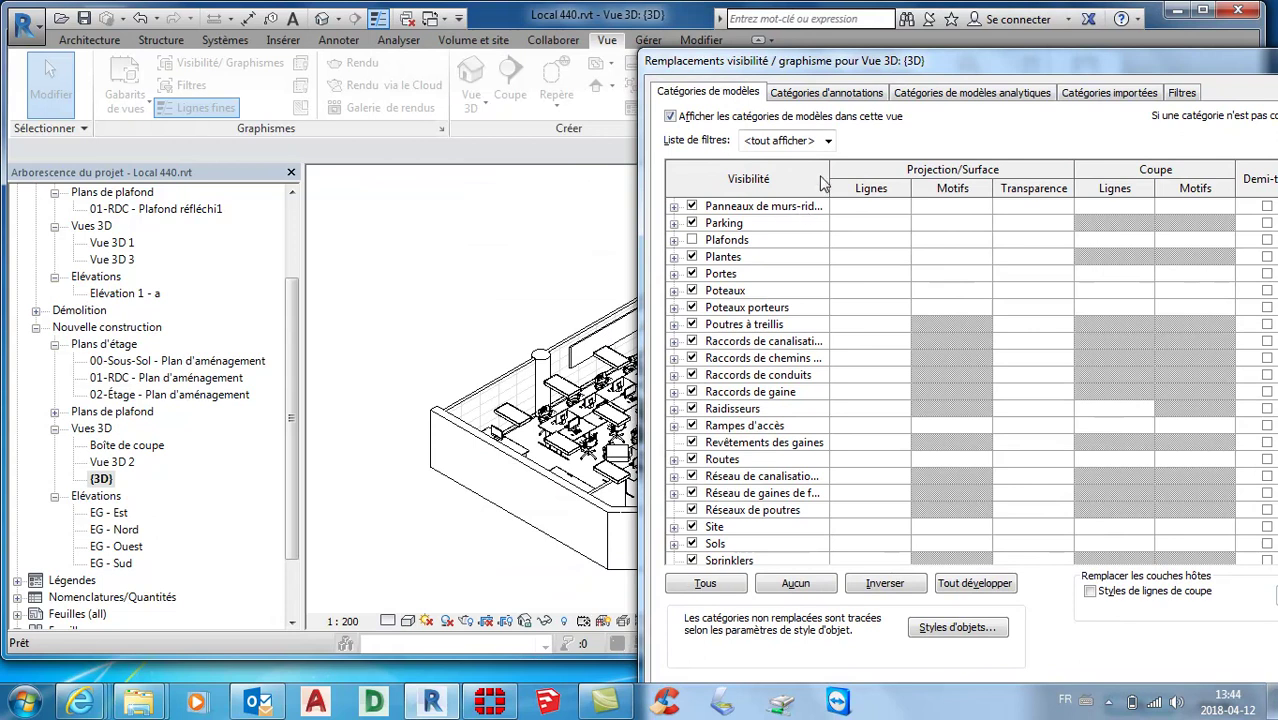
pyautogui.moveTo(950, 75); pyautogui.dragTo(906, 57)
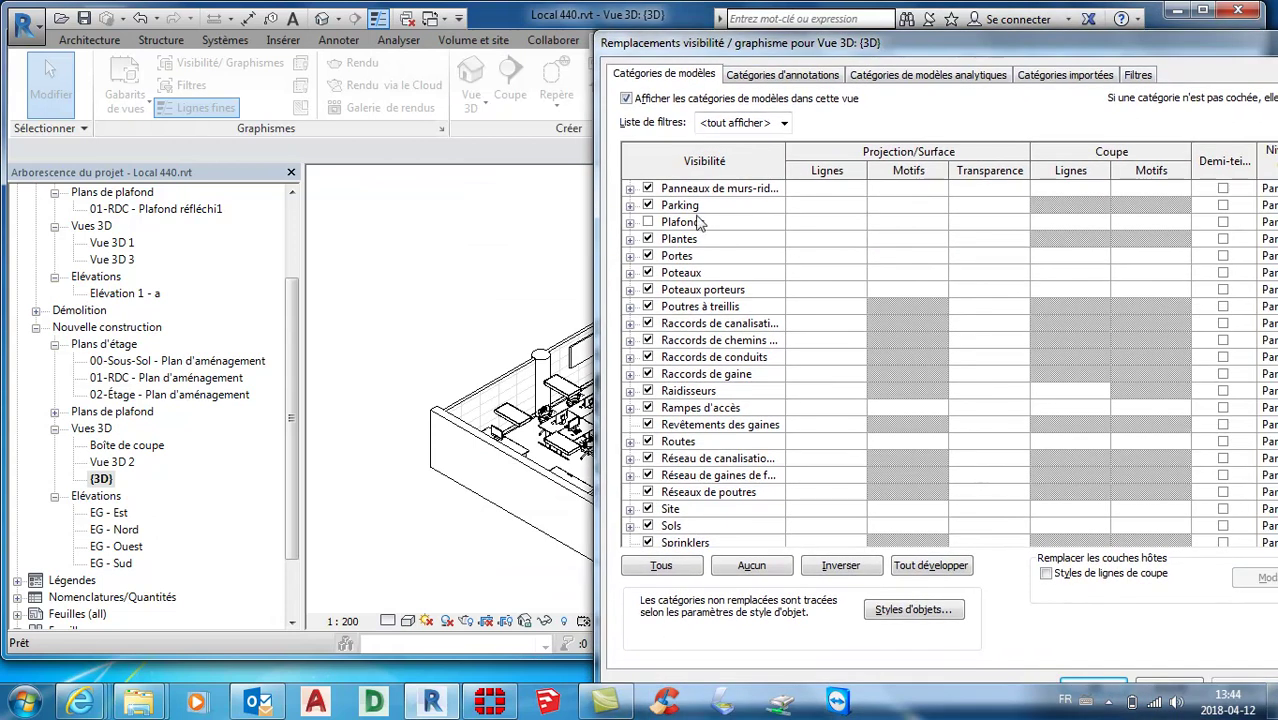
pyautogui.click(647, 222)
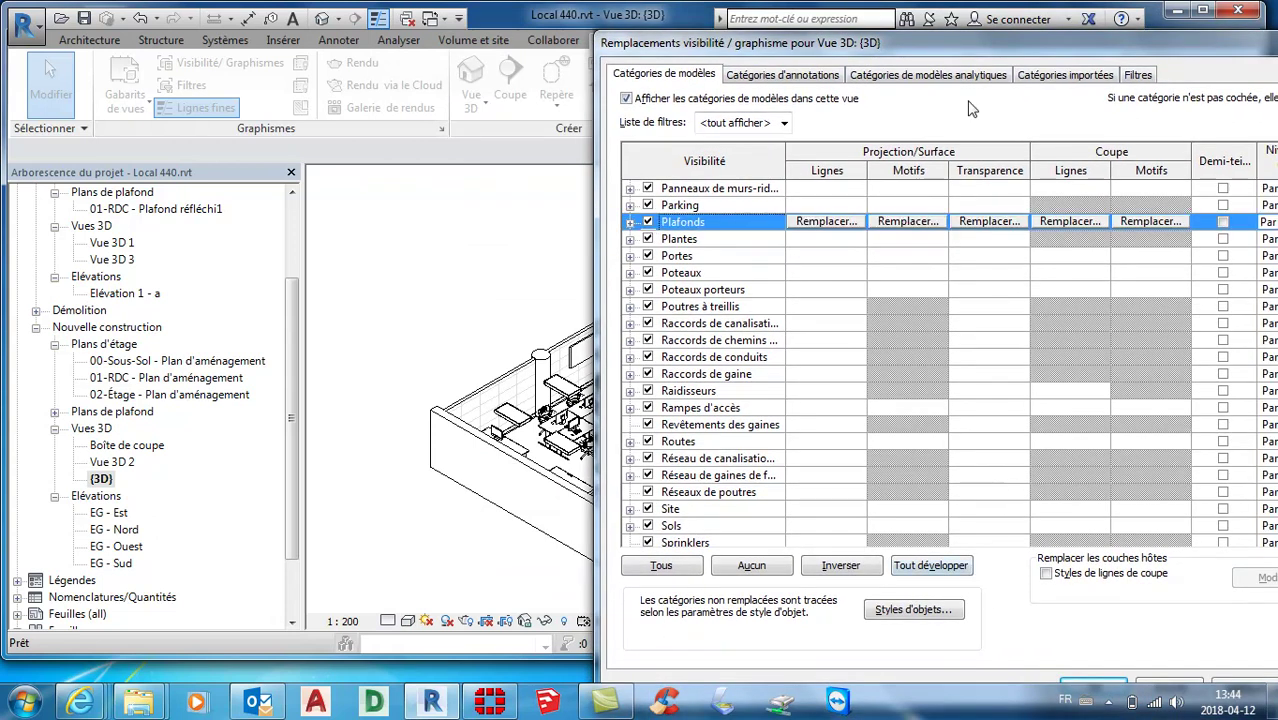
pyautogui.moveTo(975, 50); pyautogui.dragTo(892, 21)
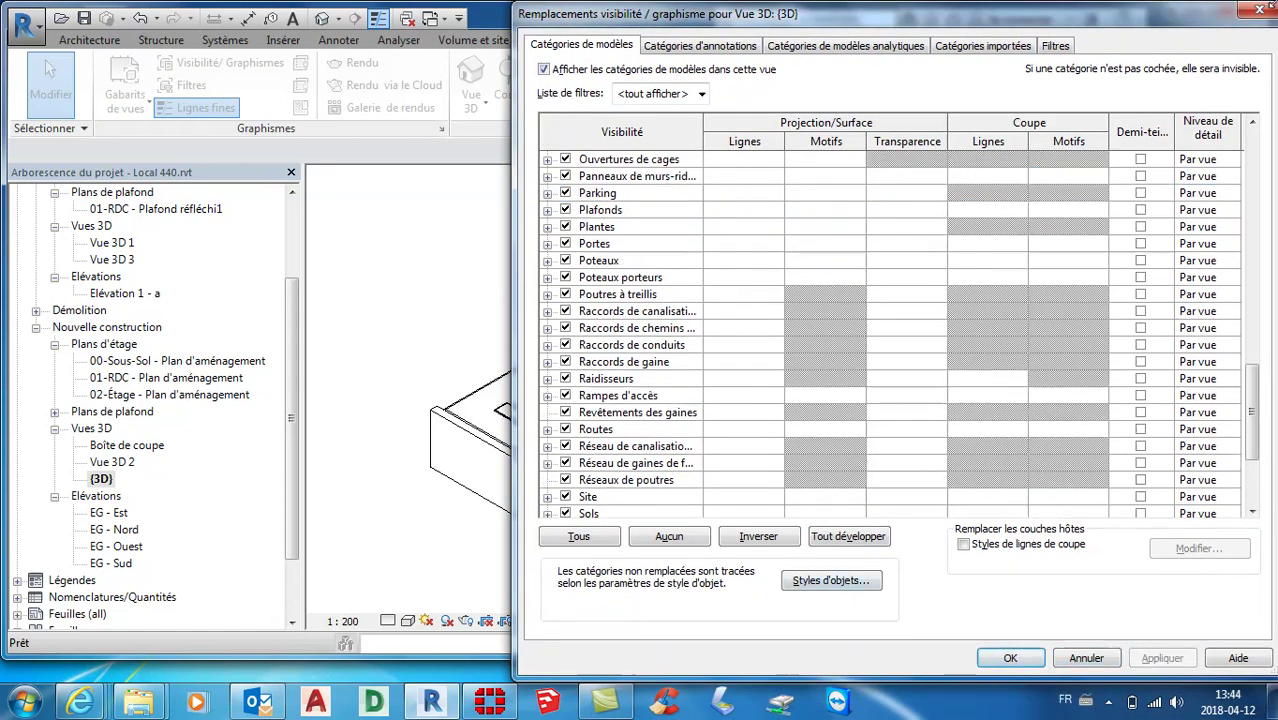
pyautogui.moveTo(1113, 12)
pyautogui.mouseDown()
pyautogui.moveTo(1277, 176)
pyautogui.moveTo(667, 29)
pyautogui.mouseUp()
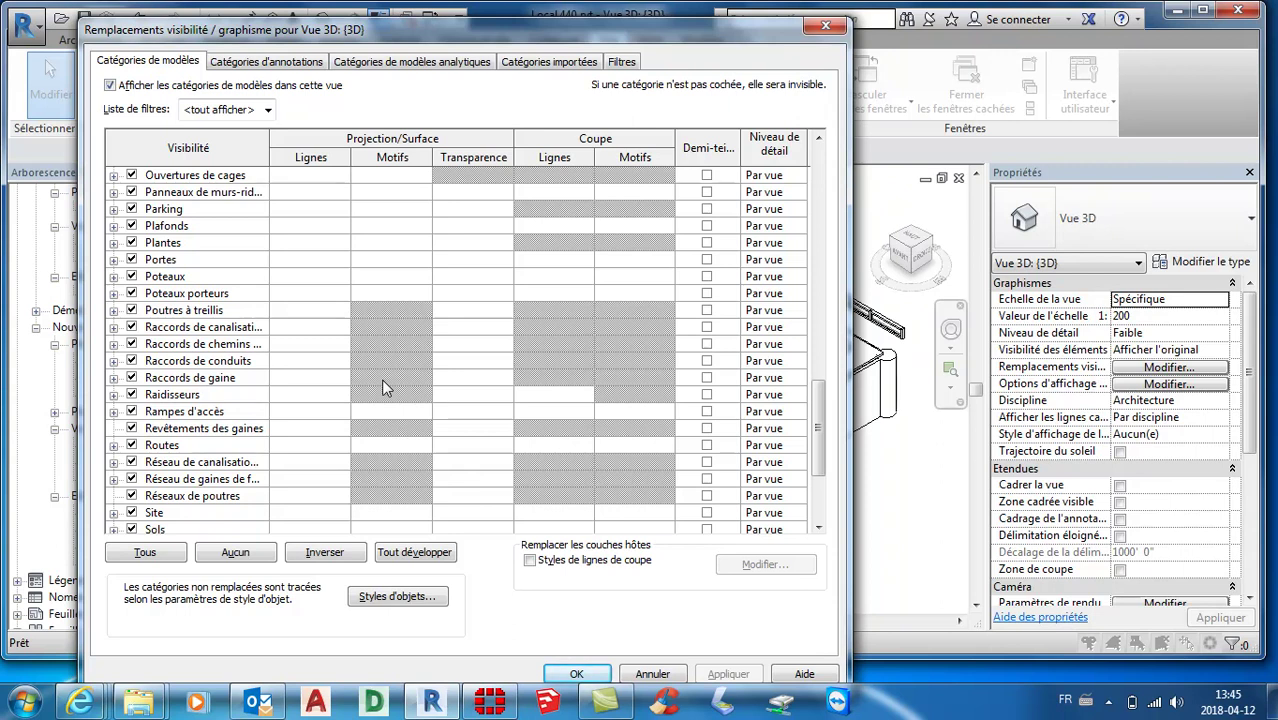
pyautogui.click(577, 674)
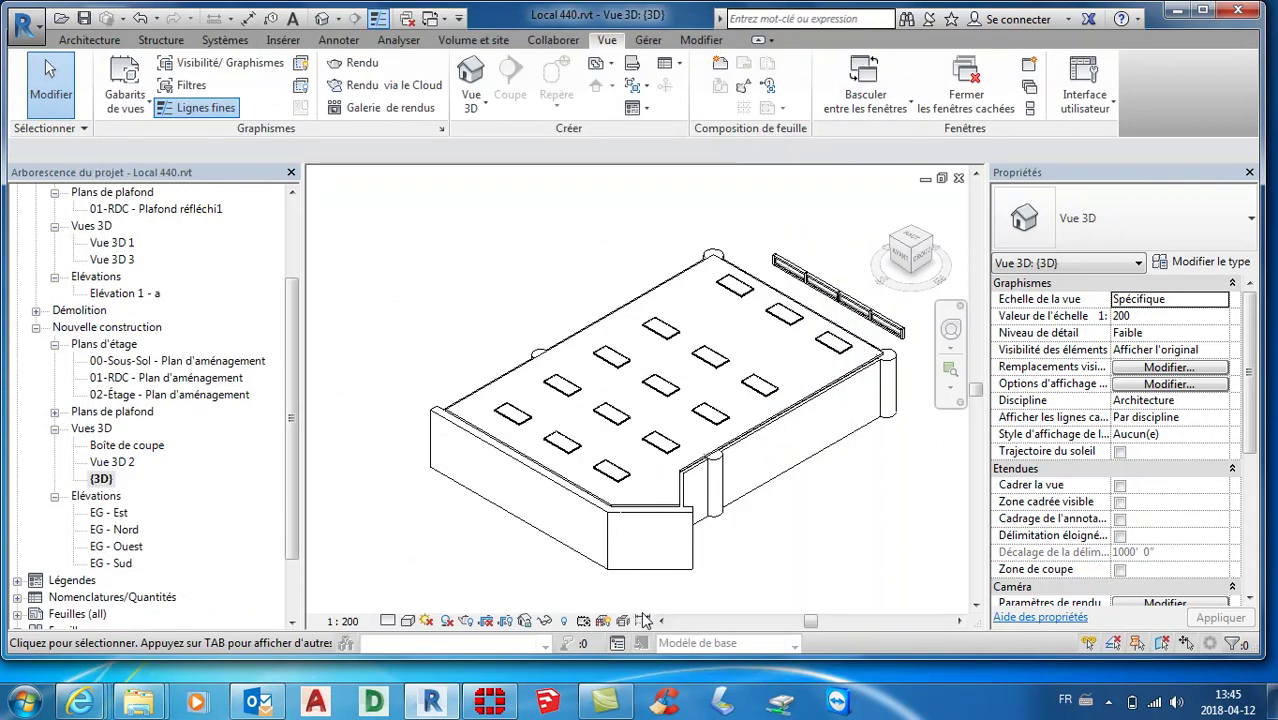
# - Hide the whole ceiling category in the {3D} view
pyautogui.click(690, 294)
pyautogui.rightClick(690, 294)
pyautogui.moveTo(773, 350)
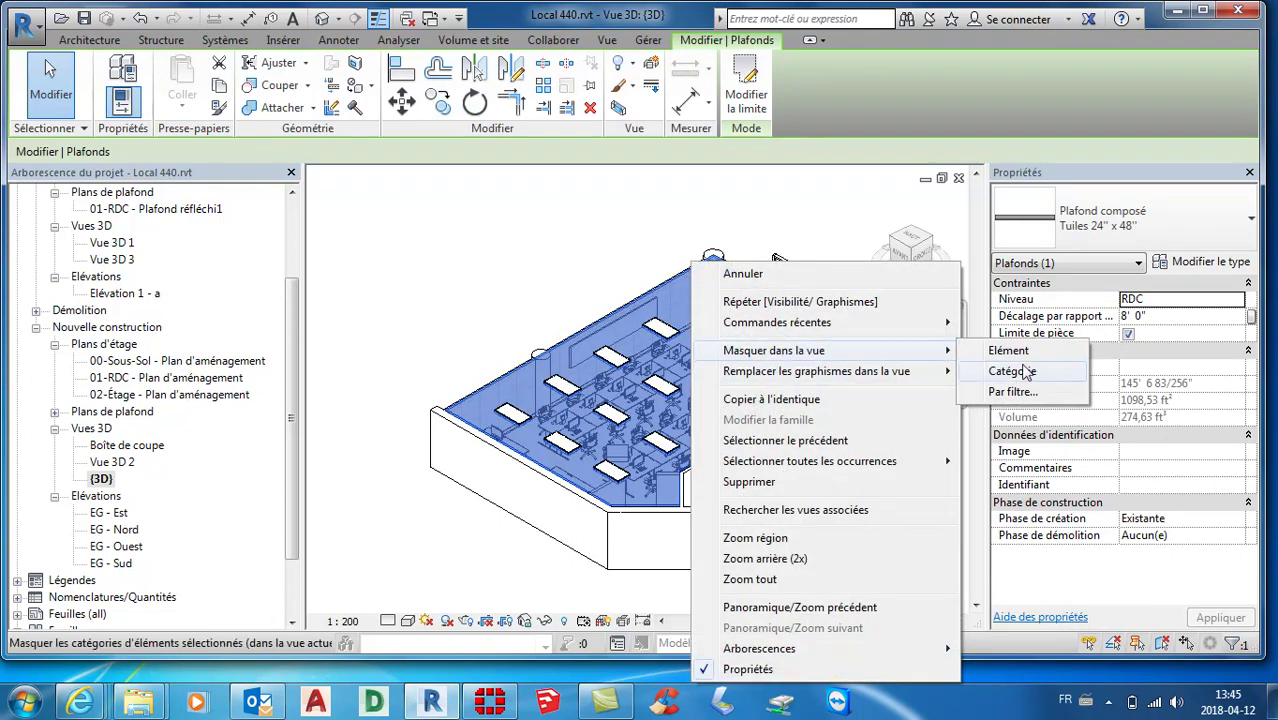
pyautogui.click(1012, 372)
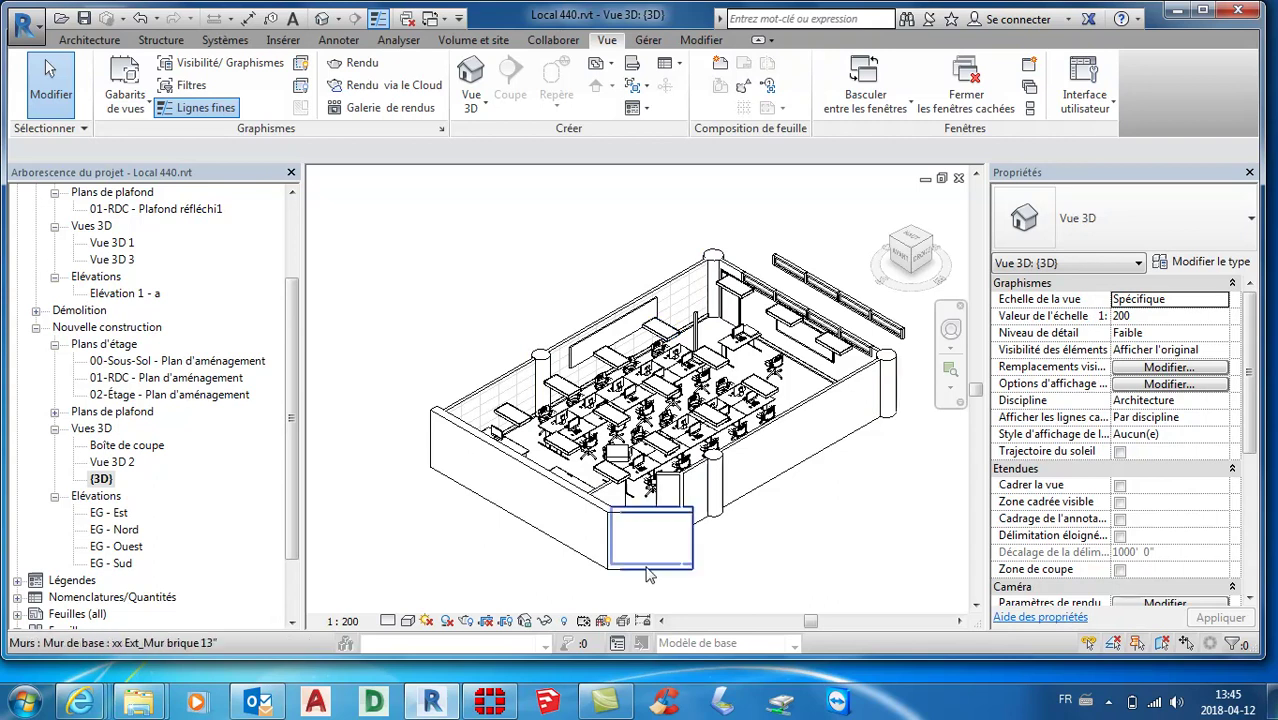
# - Hide the entire light fixture category in the {3D} view
pyautogui.click(664, 328)
pyautogui.rightClick(664, 330)
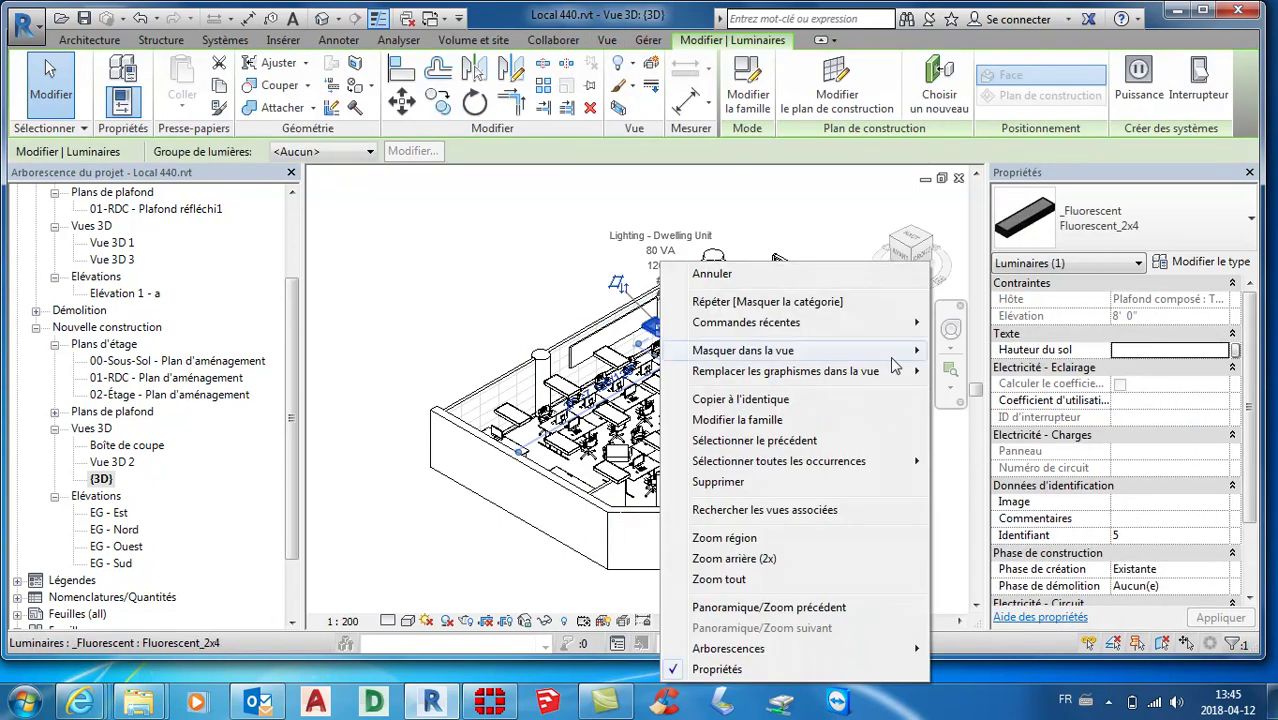
pyautogui.moveTo(743, 350)
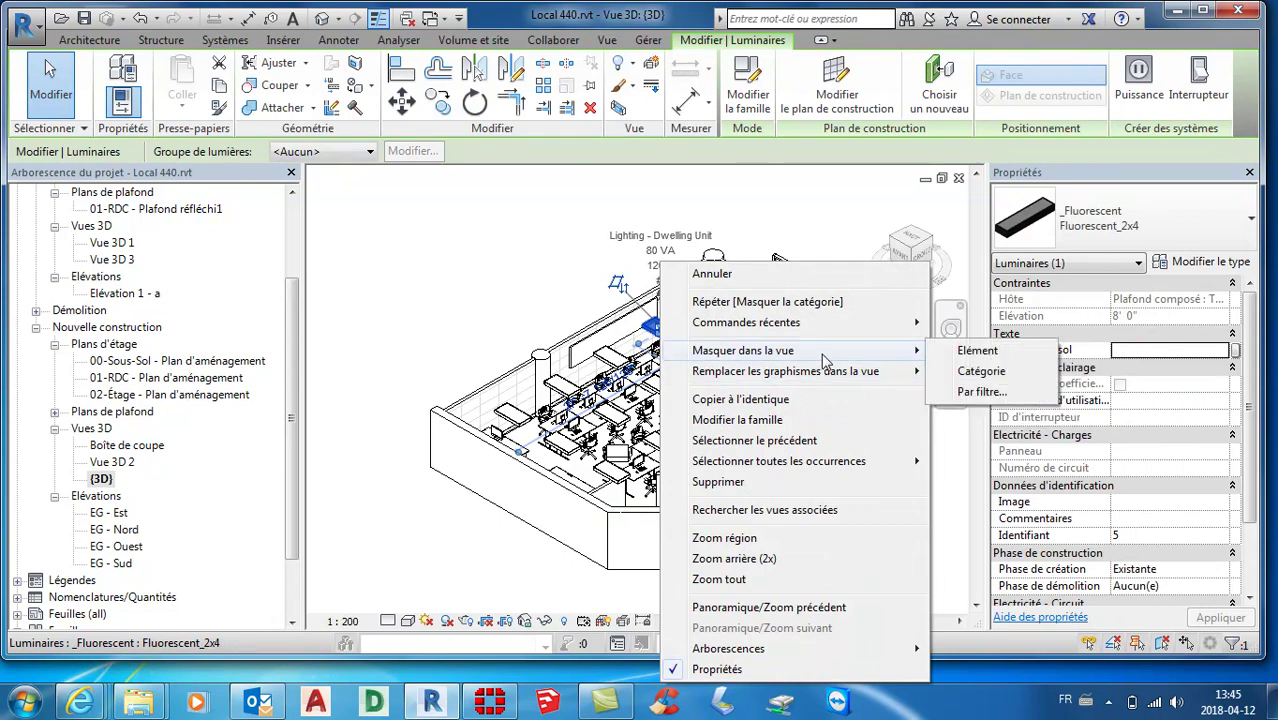
pyautogui.click(975, 370)
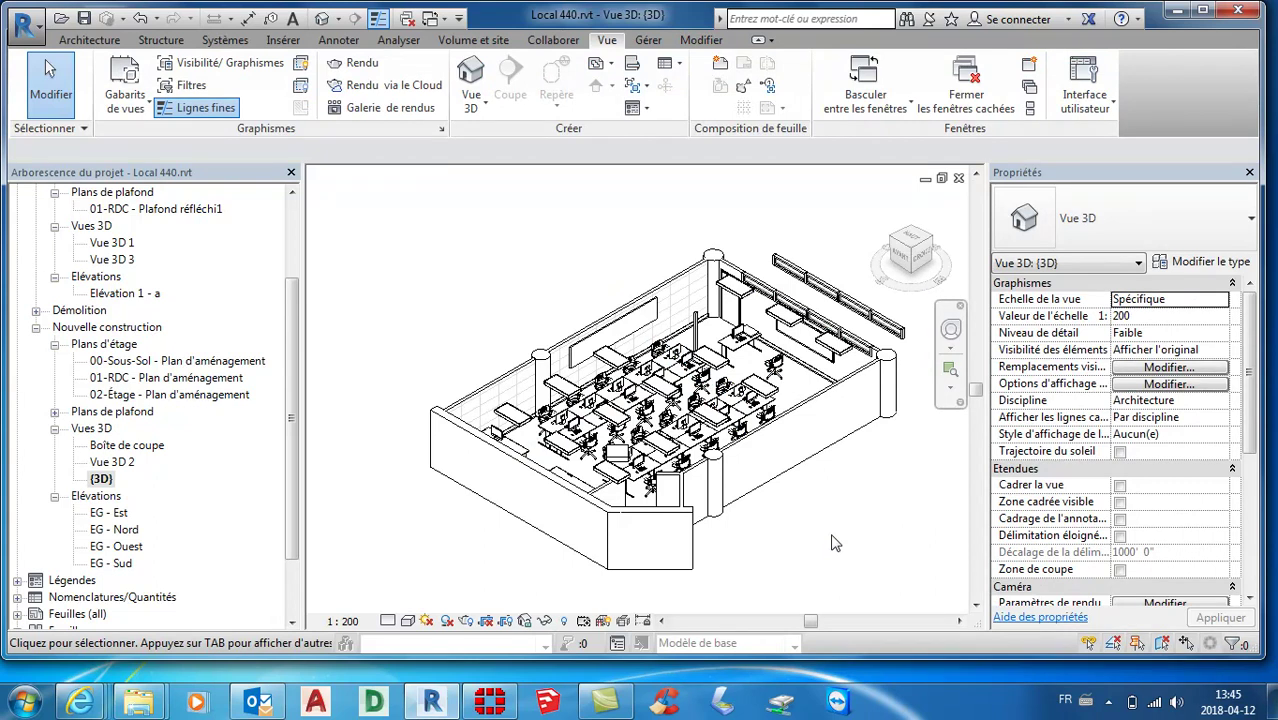
# - Unhide one Fluorescent_2x4 fixture as a single element via the reveal-hidden-elements mode
pyautogui.click(563, 620)
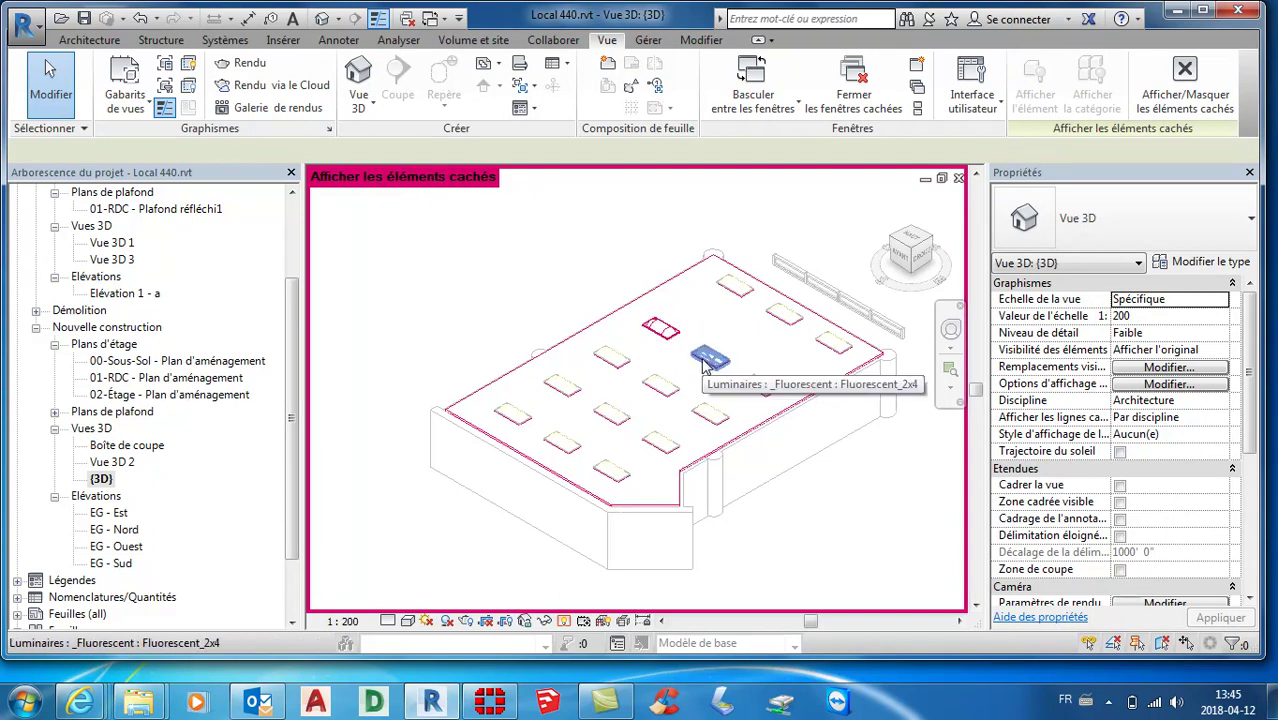
pyautogui.click(667, 329)
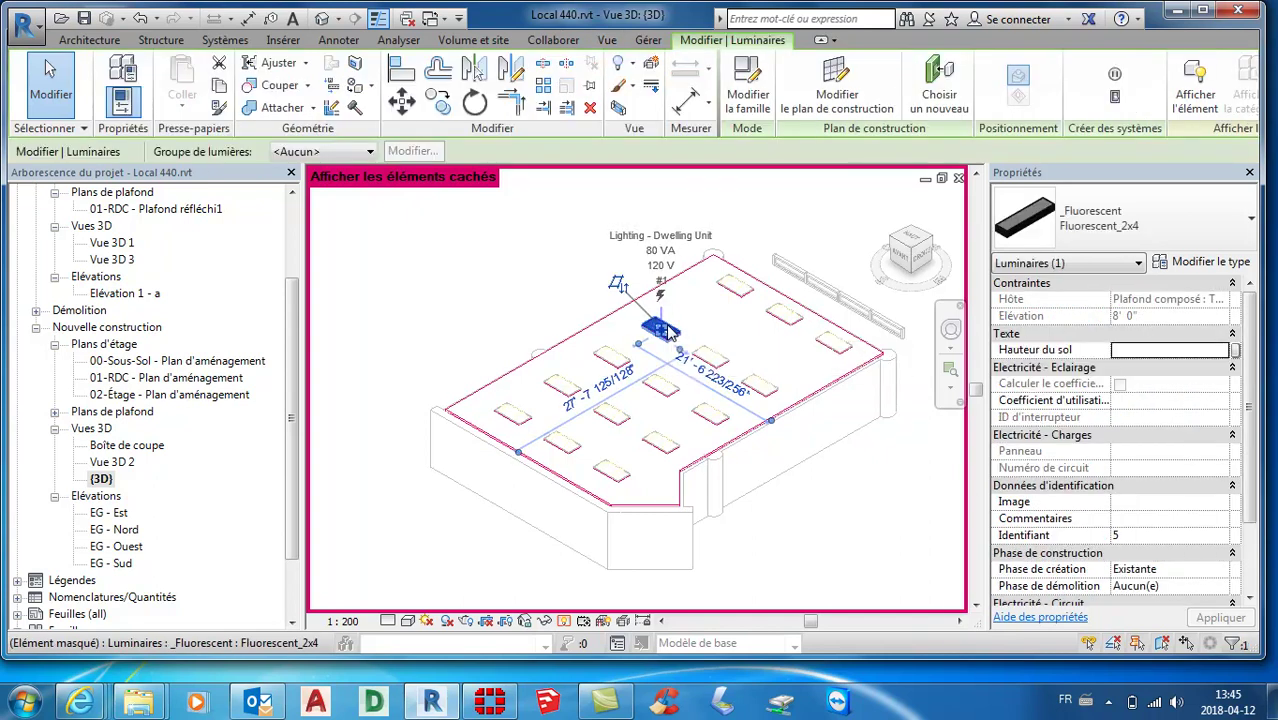
pyautogui.rightClick(669, 333)
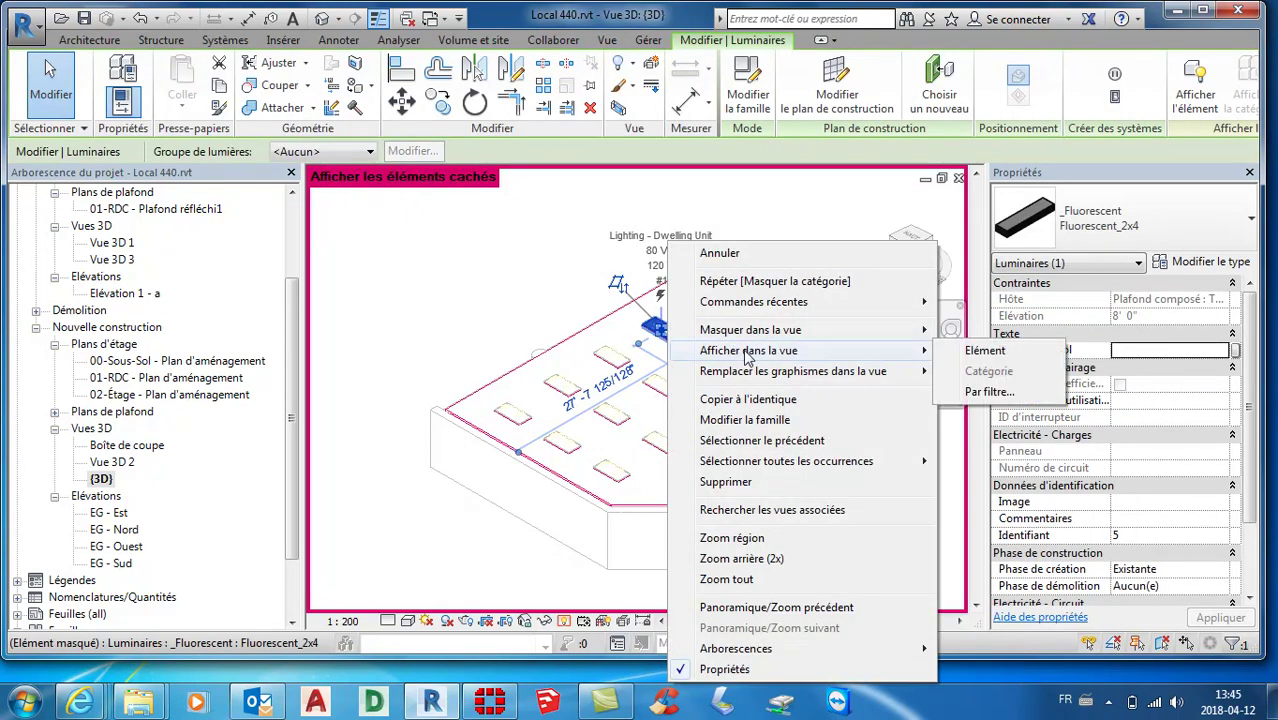
pyautogui.click(978, 352)
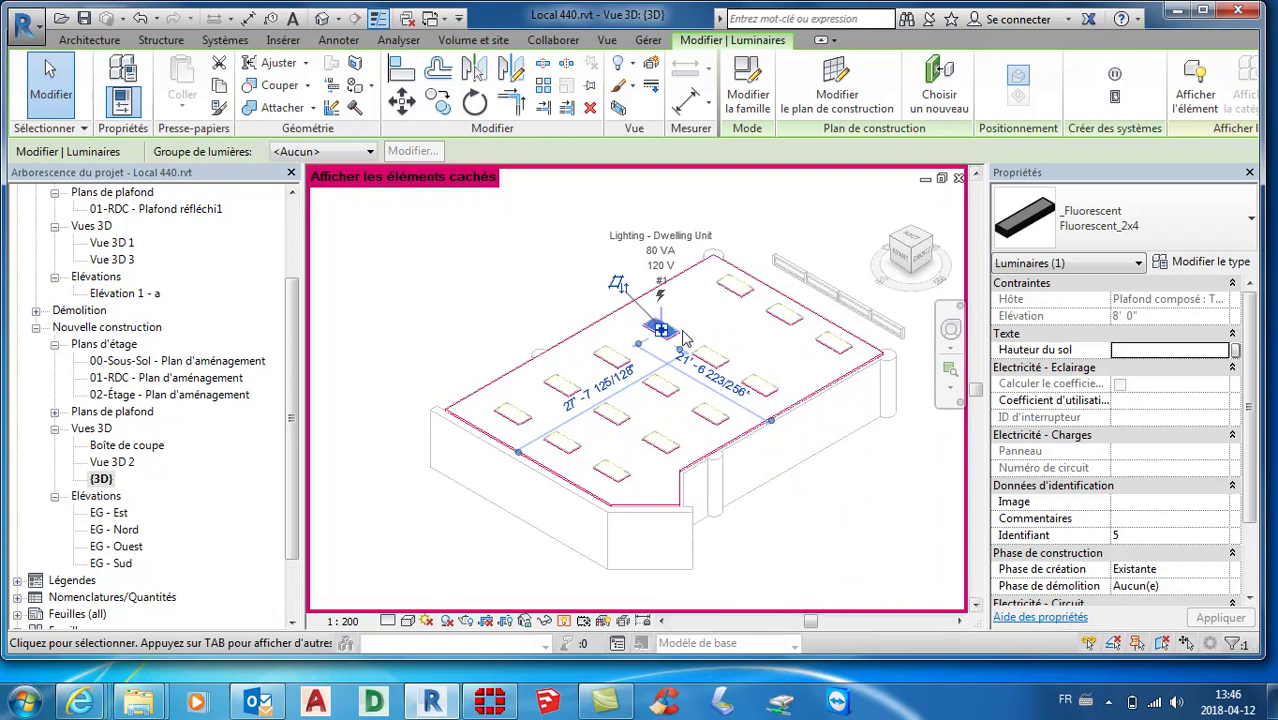
pyautogui.click(563, 621)
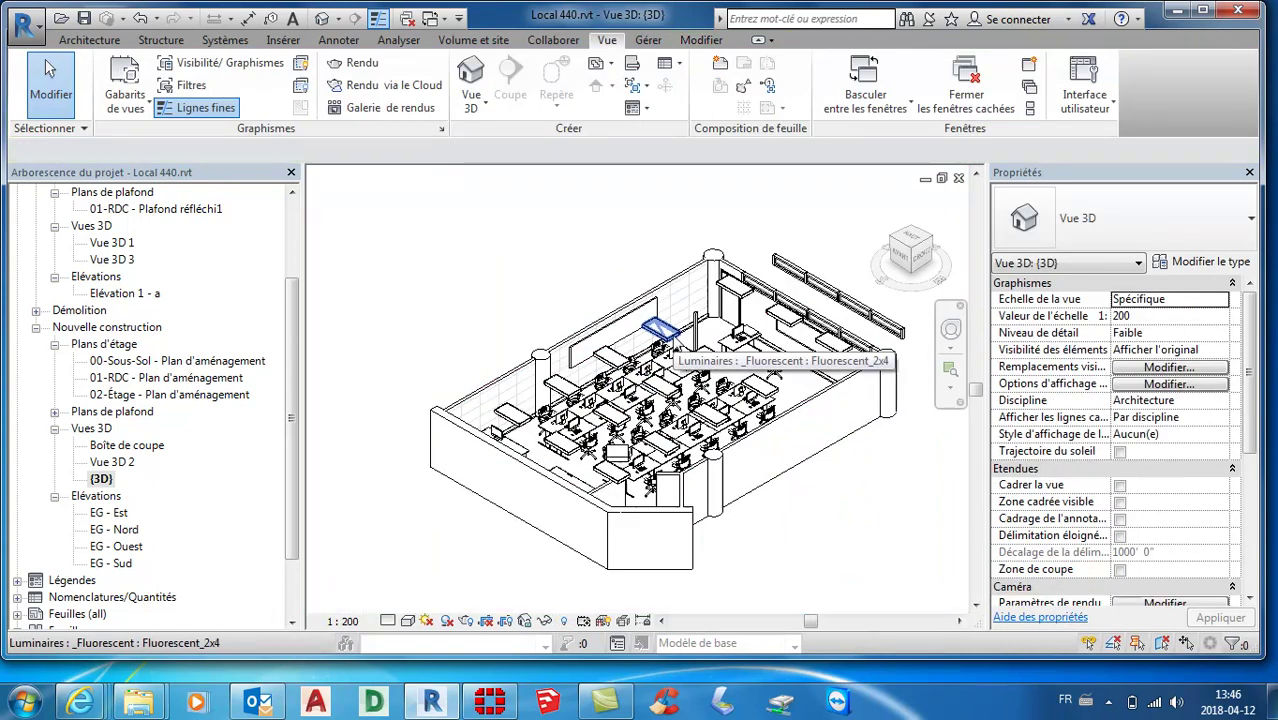